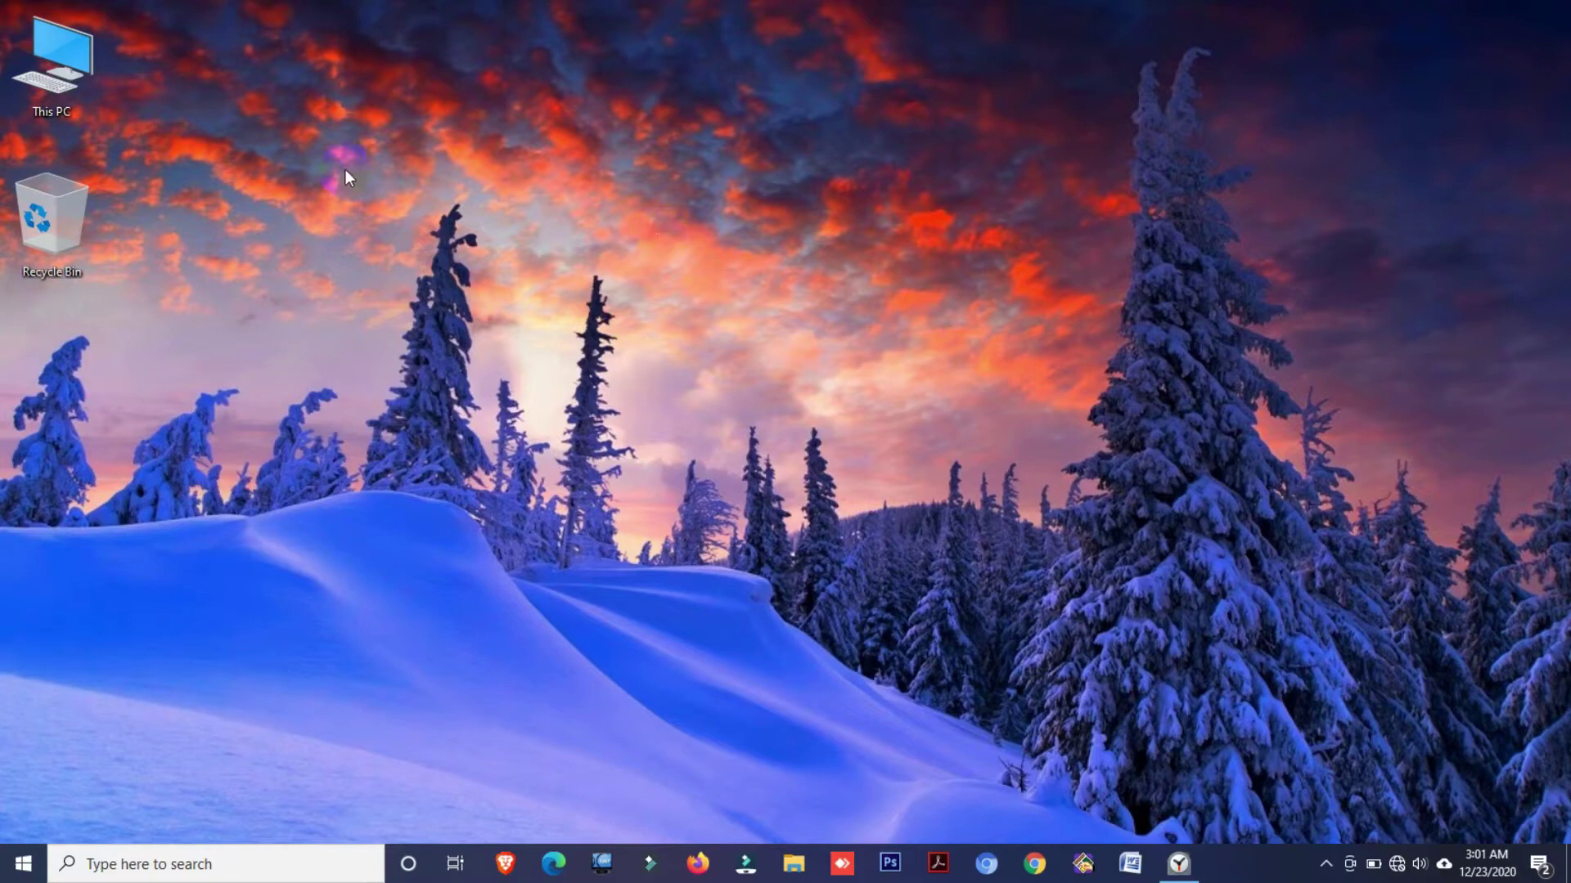
Inspect the SATA SSD (D:) partition in Computer Management's Disk Management view, then close it
{"action": "right_click", "coordinate": [36, 65]}
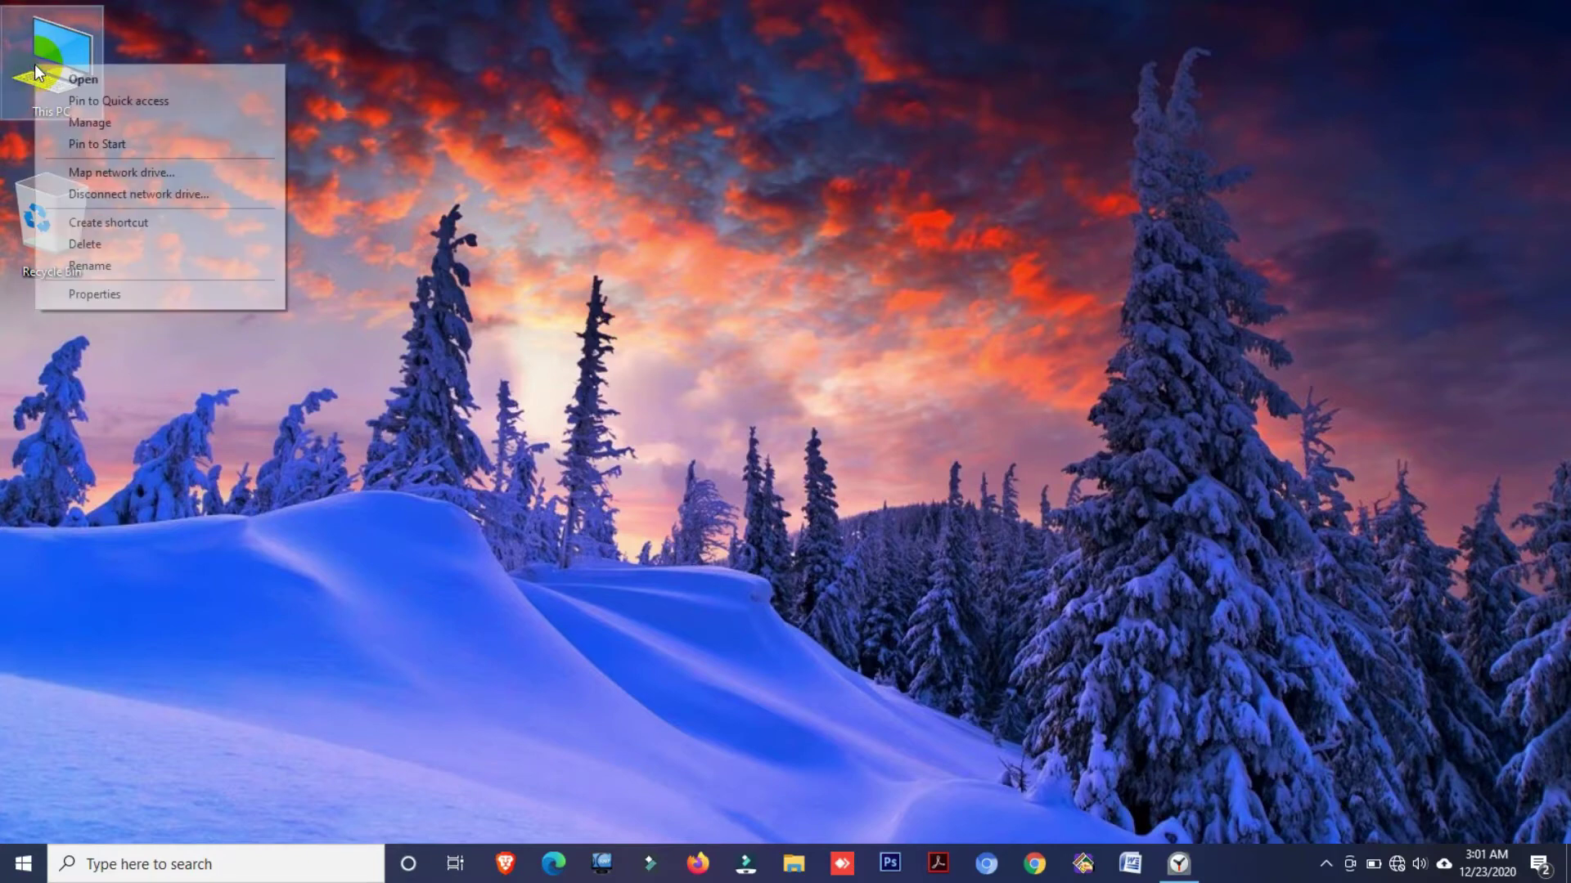
{"action": "left_click", "coordinate": [79, 123]}
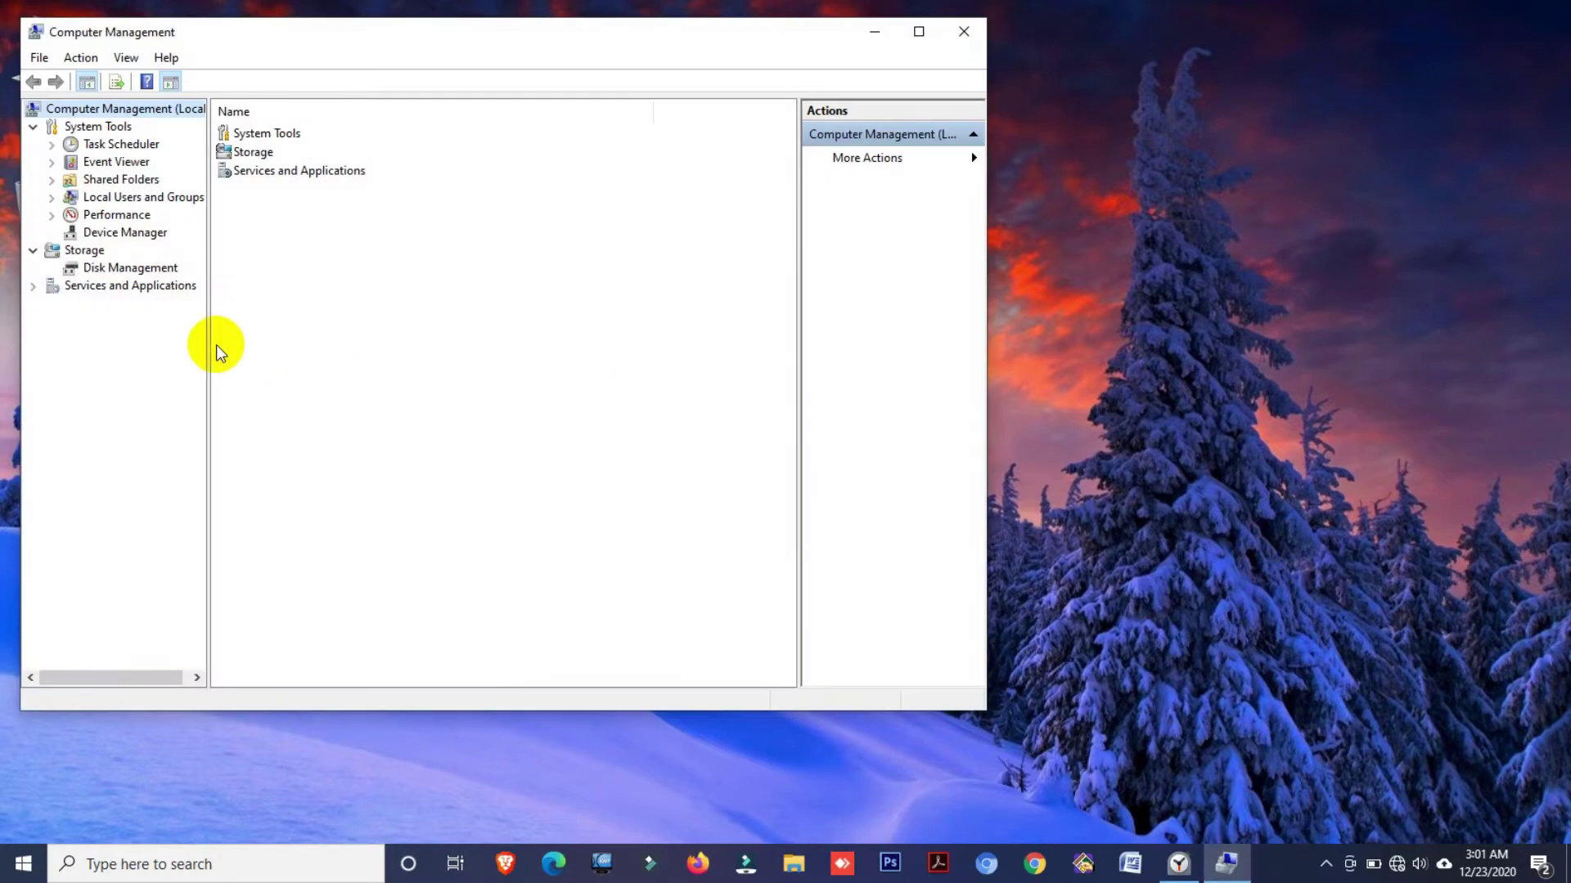
{"action": "left_click", "coordinate": [130, 268]}
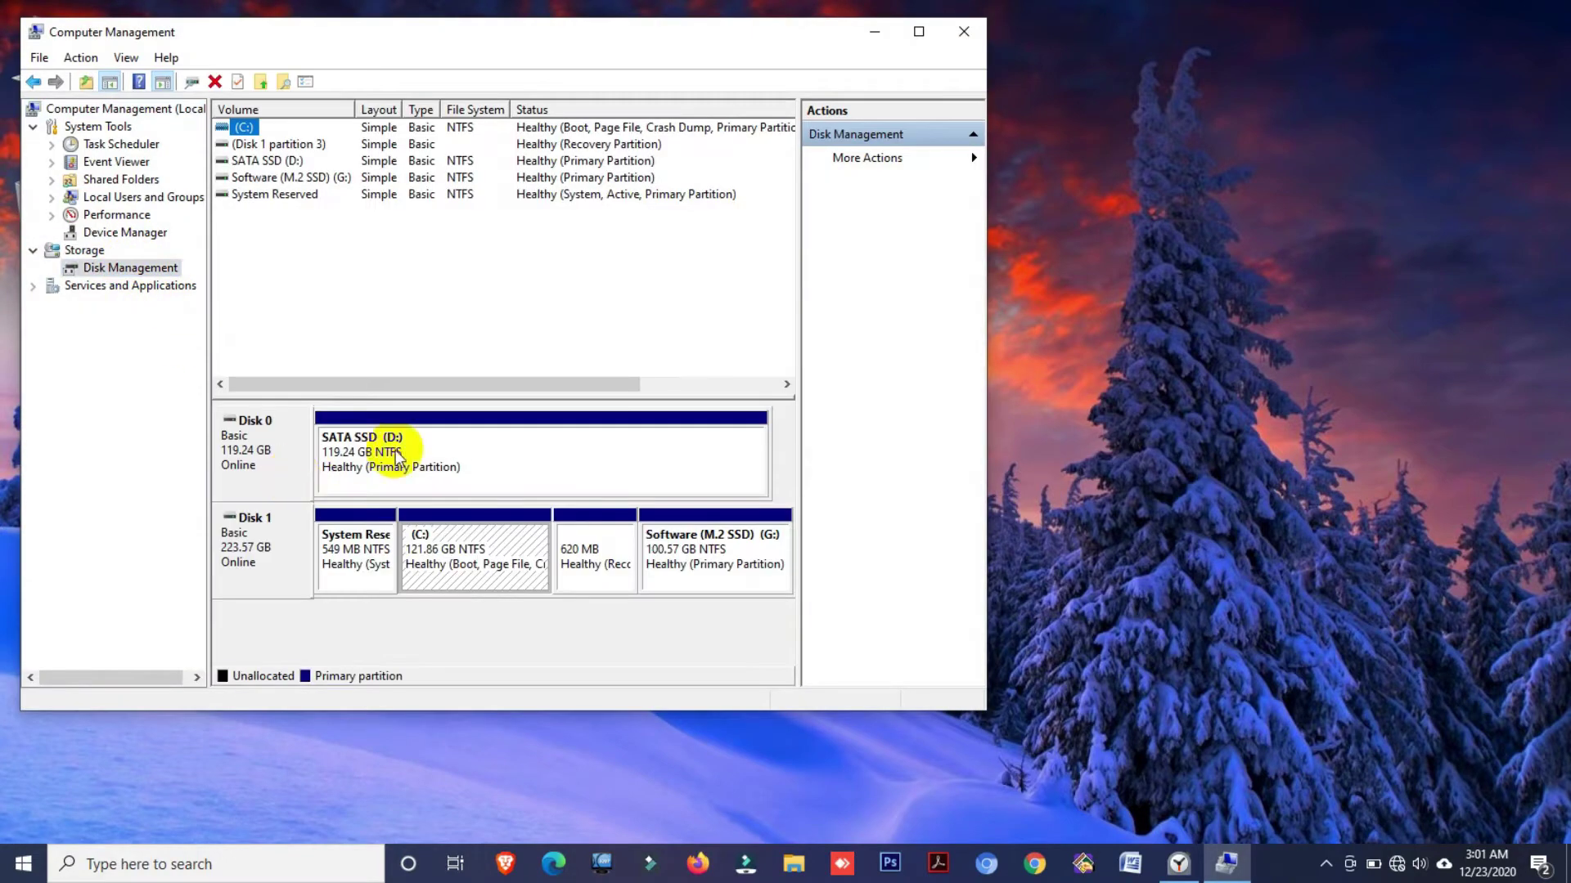
{"action": "left_click", "coordinate": [377, 459]}
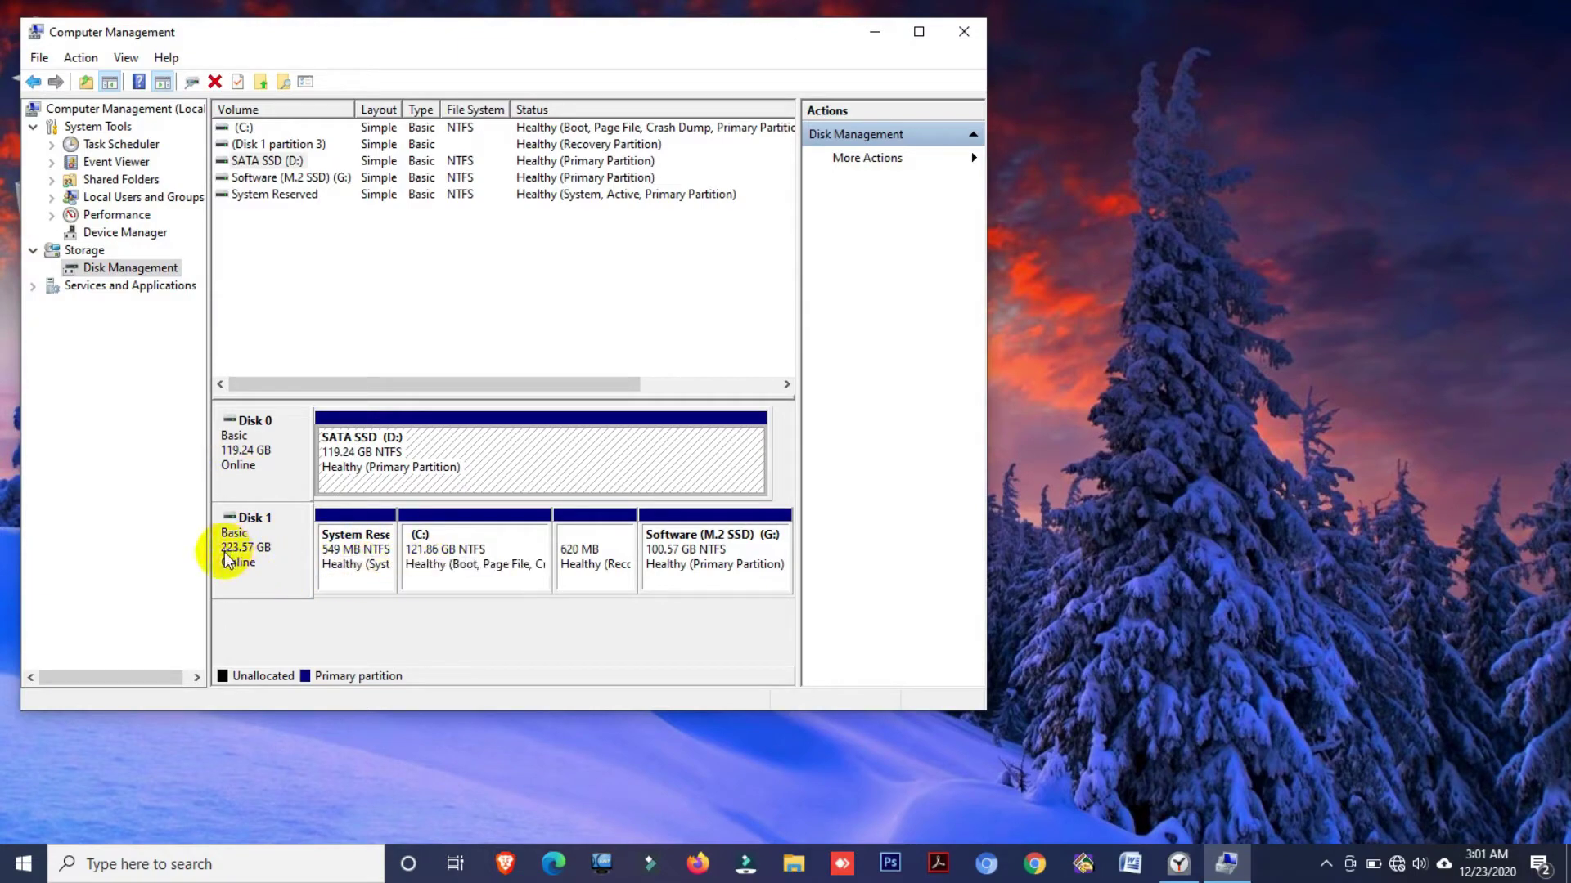
{"action": "left_click", "coordinate": [957, 33]}
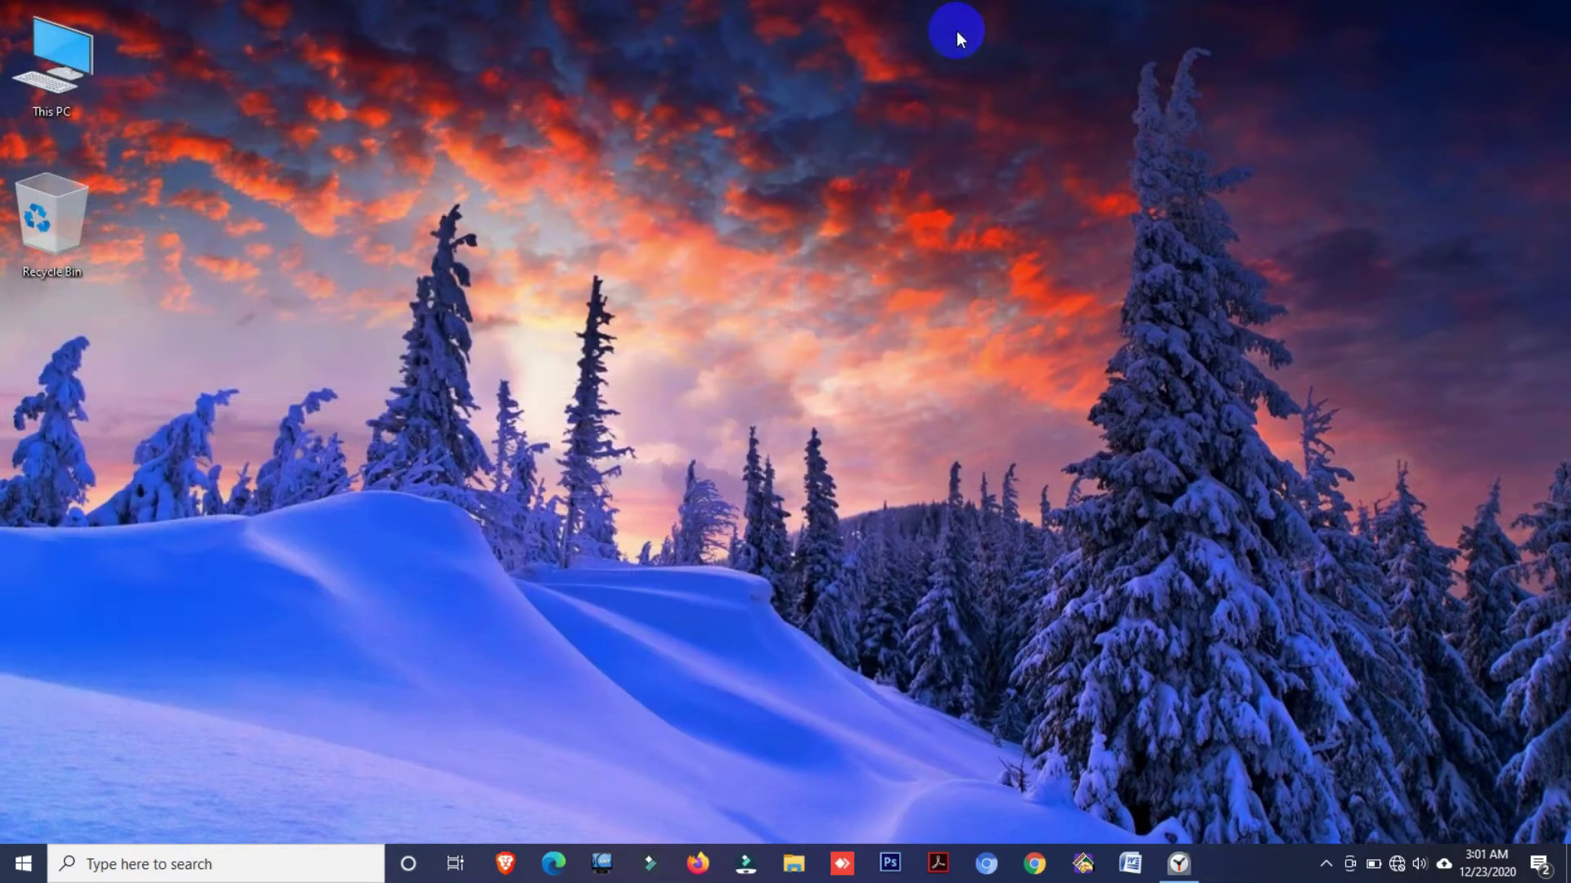
Open the Software (M.2 SSD) (G:) drive in a restored window on the right
{"action": "double_click", "coordinate": [82, 84]}
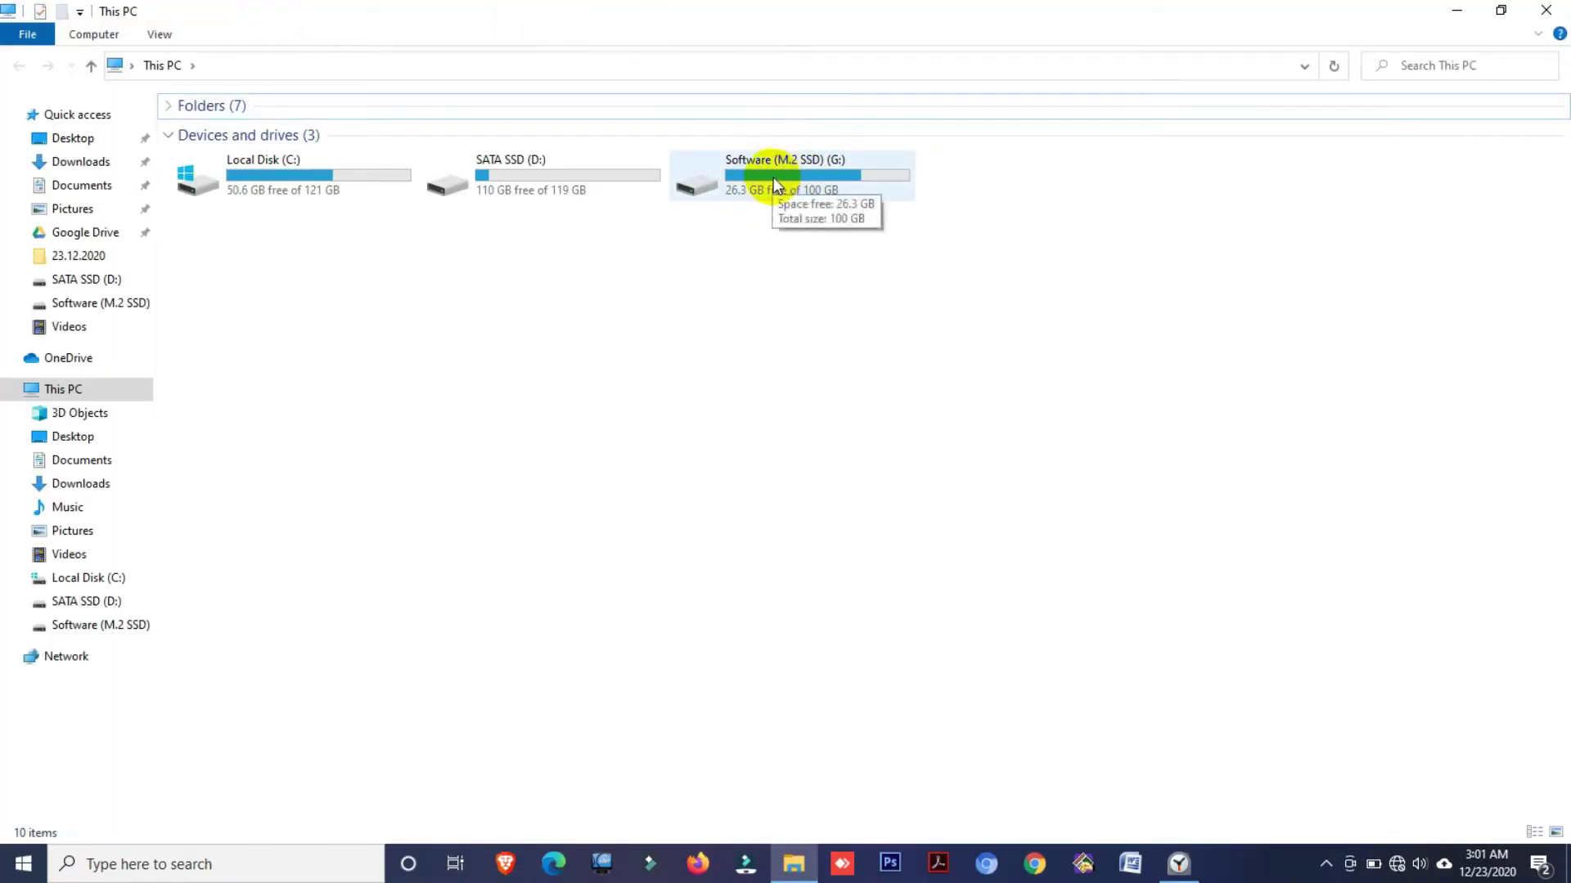
{"action": "left_click", "coordinate": [575, 193]}
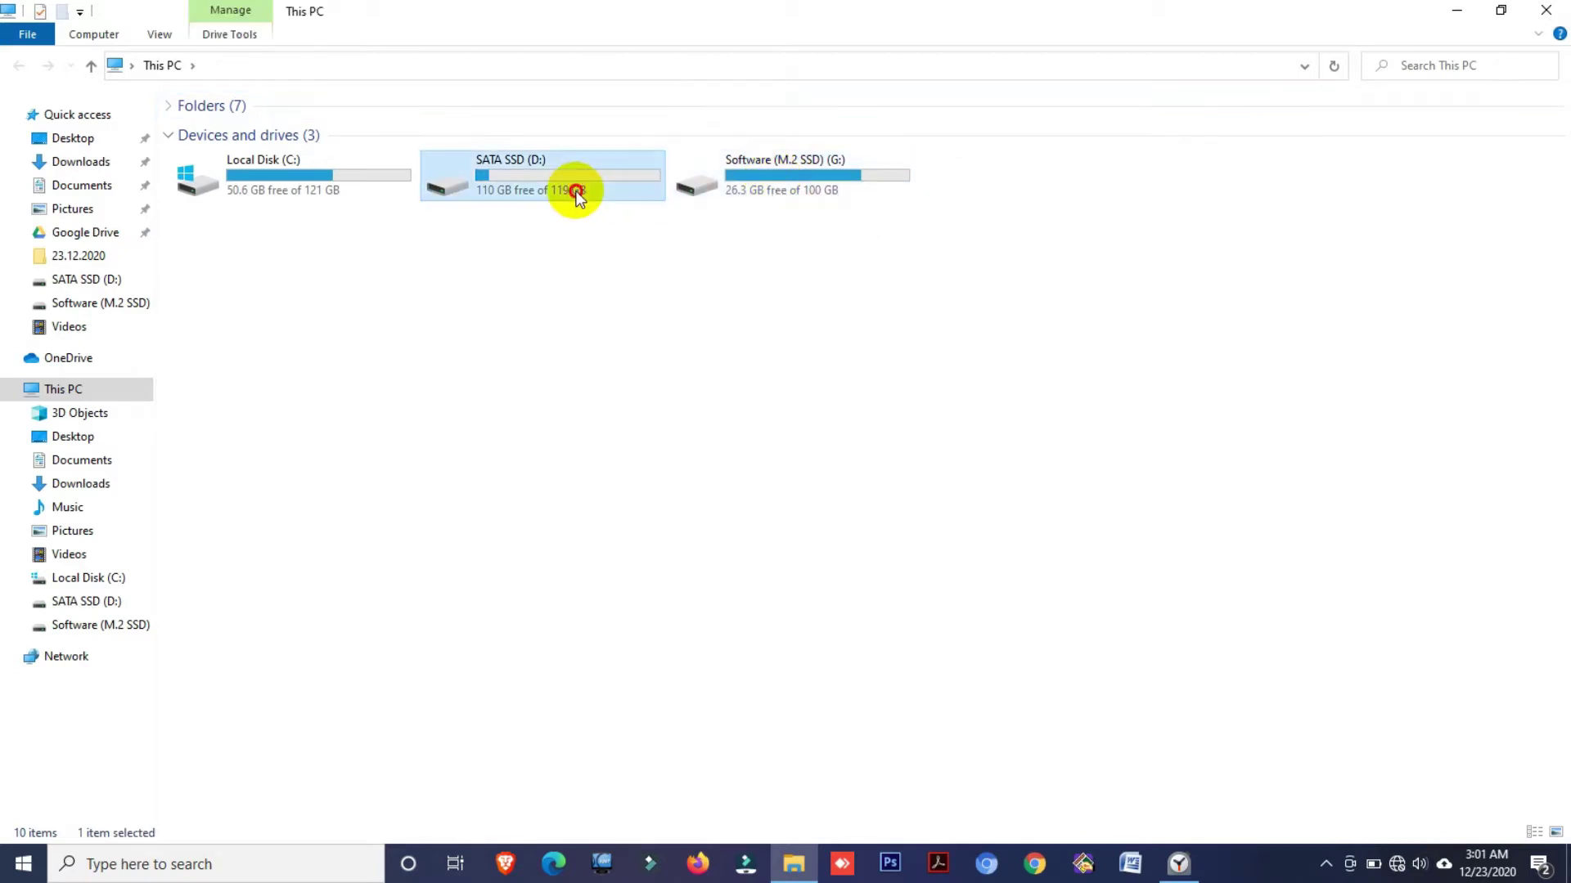
{"action": "left_click", "coordinate": [764, 174]}
{"action": "double_click", "coordinate": [765, 173]}
{"action": "double_click", "coordinate": [933, 7]}
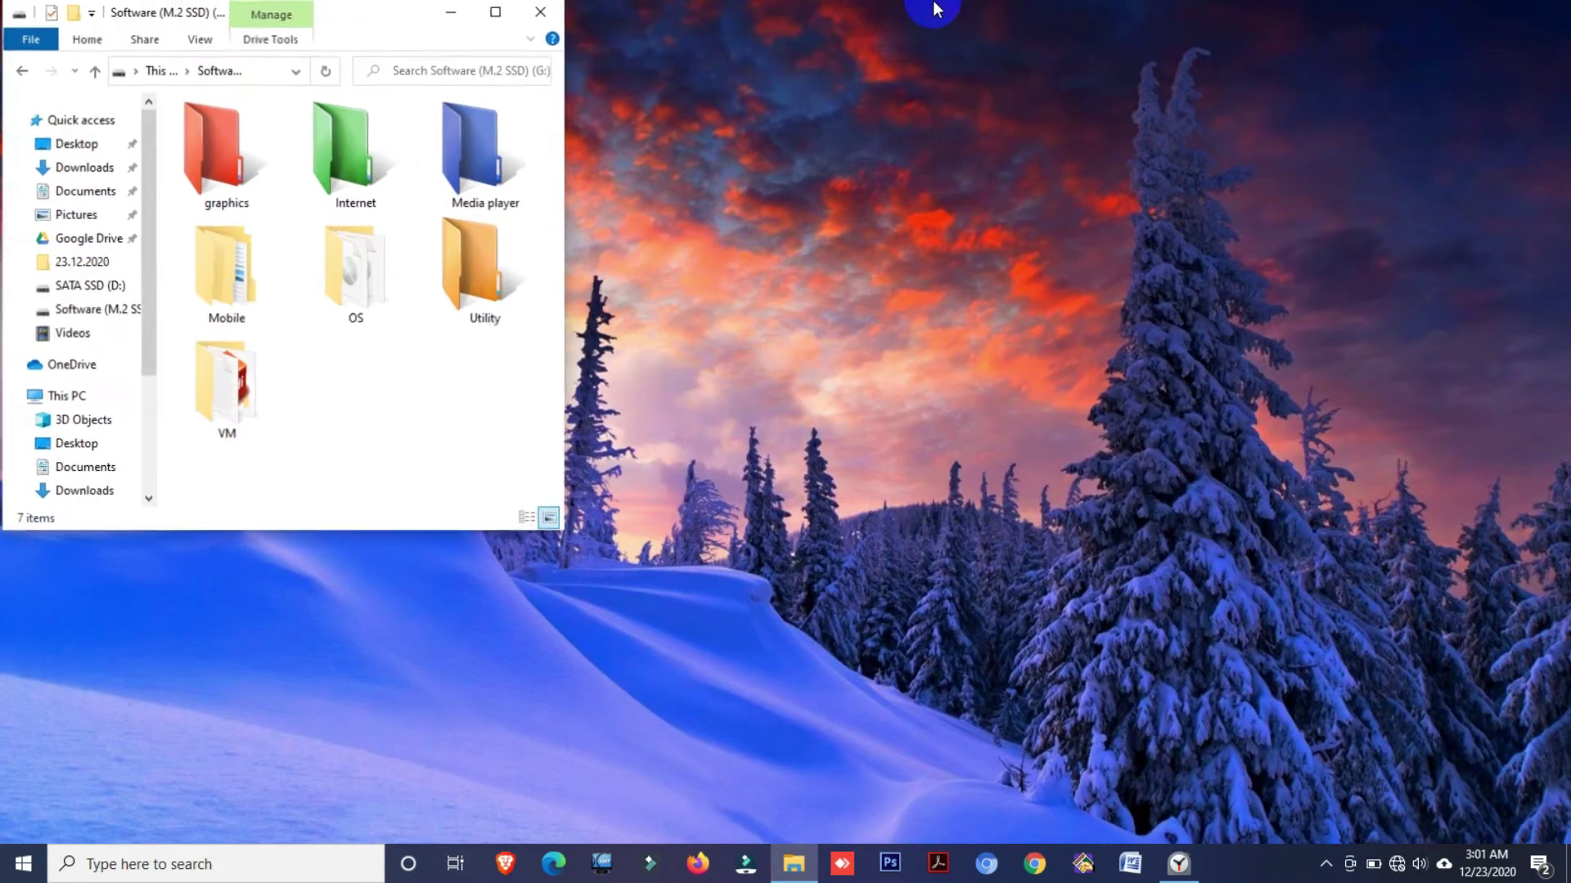
{"action": "left_click_drag", "start_coordinate": [357, 20], "coordinate": [1359, 225]}
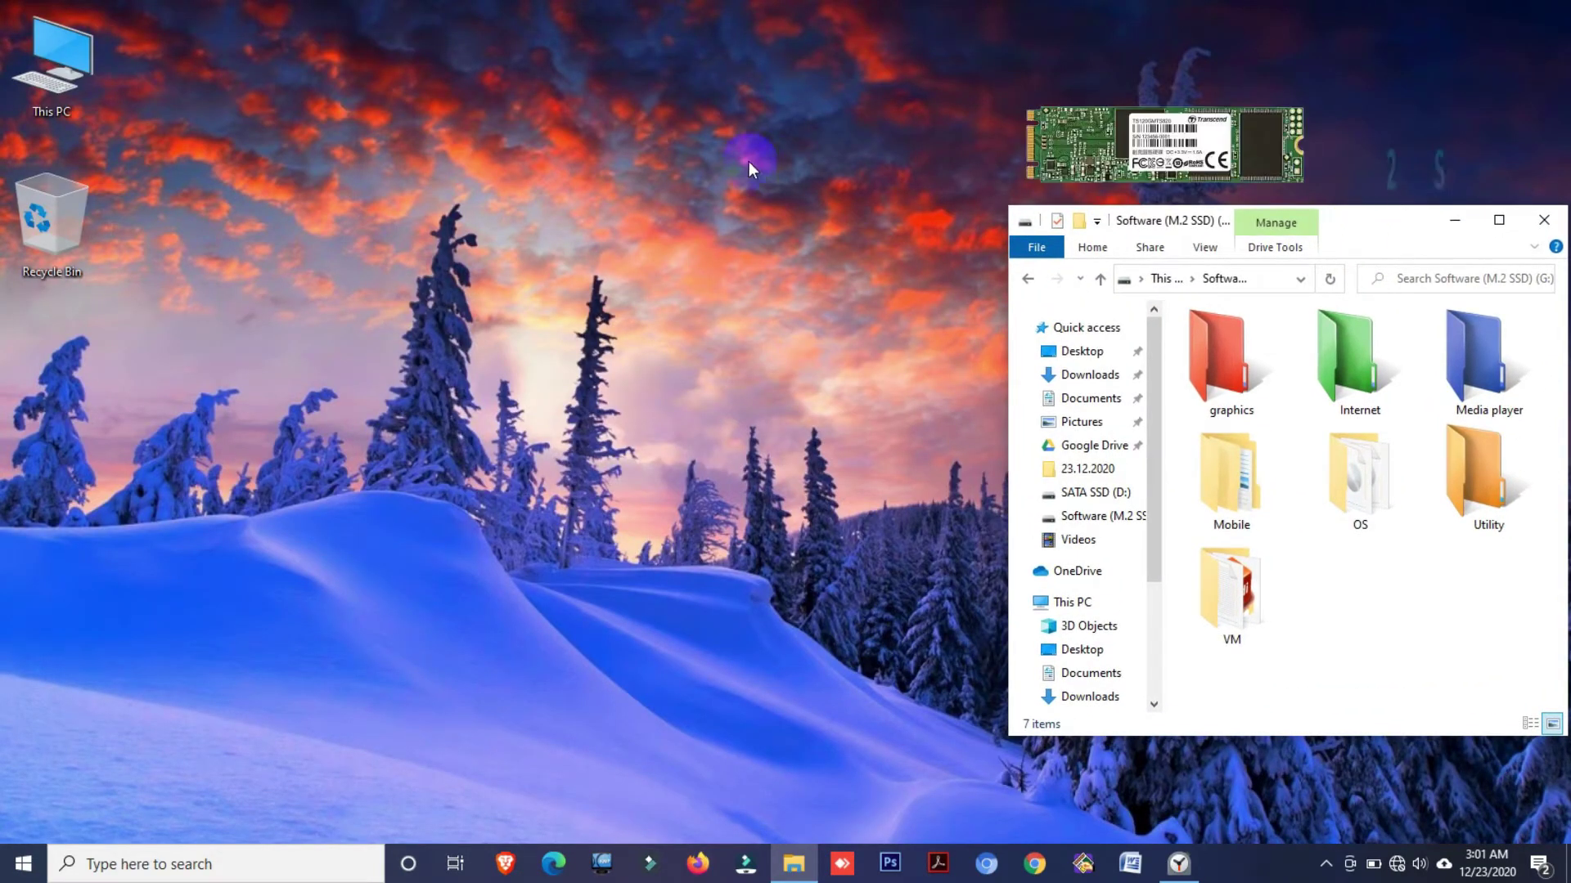
Open the SATA SSD (D:) drive in a second window on the left
{"action": "left_click", "coordinate": [283, 47]}
{"action": "double_click", "coordinate": [39, 64]}
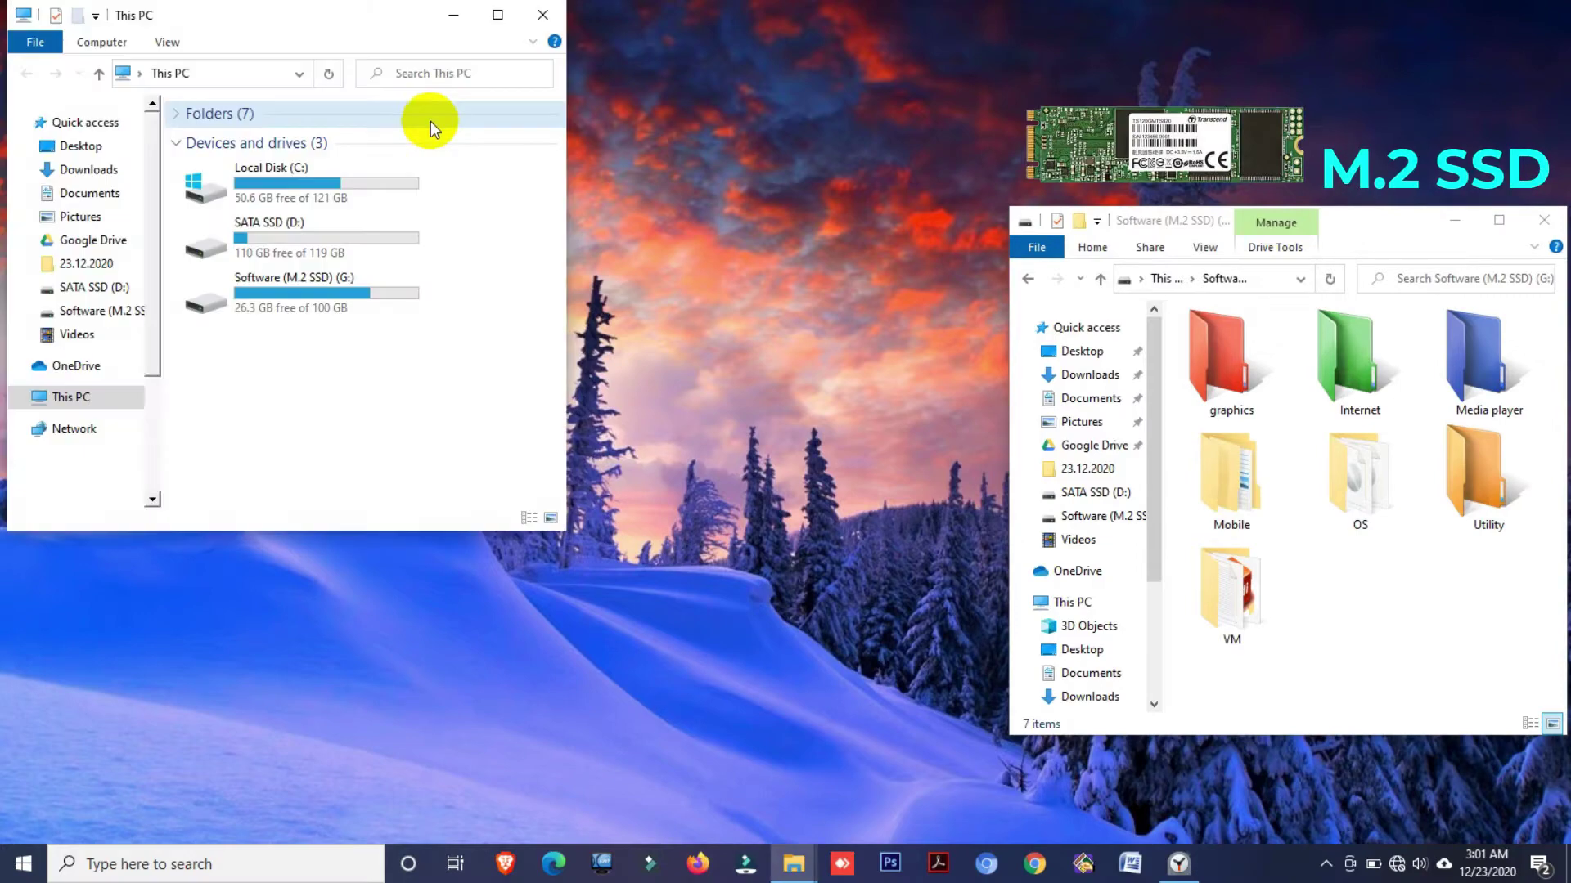
{"action": "double_click", "coordinate": [352, 246]}
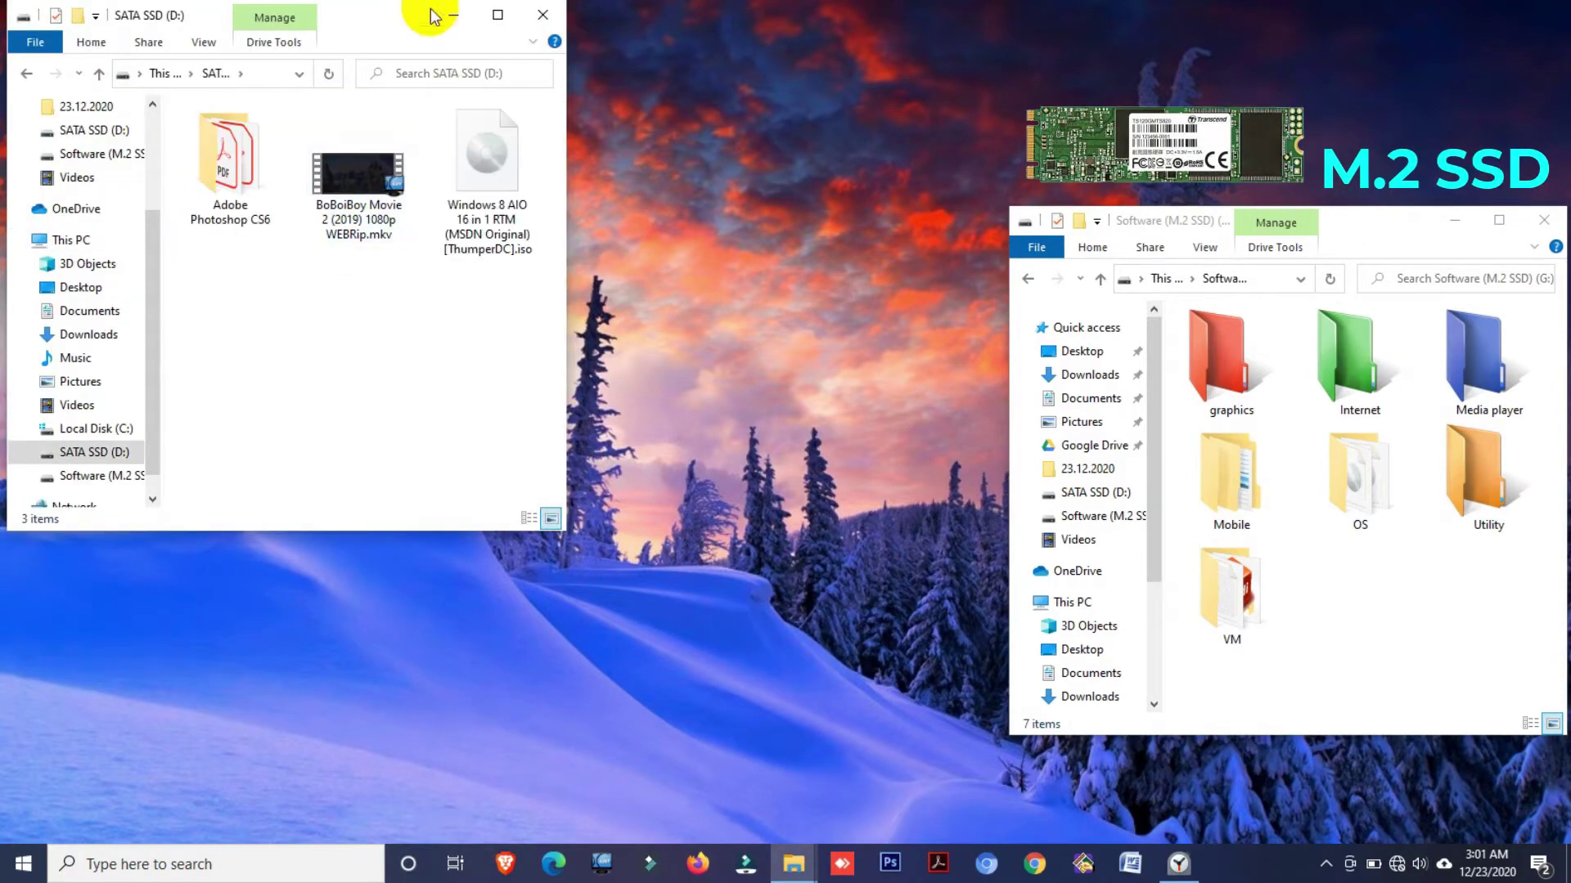
{"action": "left_click_drag", "start_coordinate": [396, 17], "coordinate": [373, 221]}
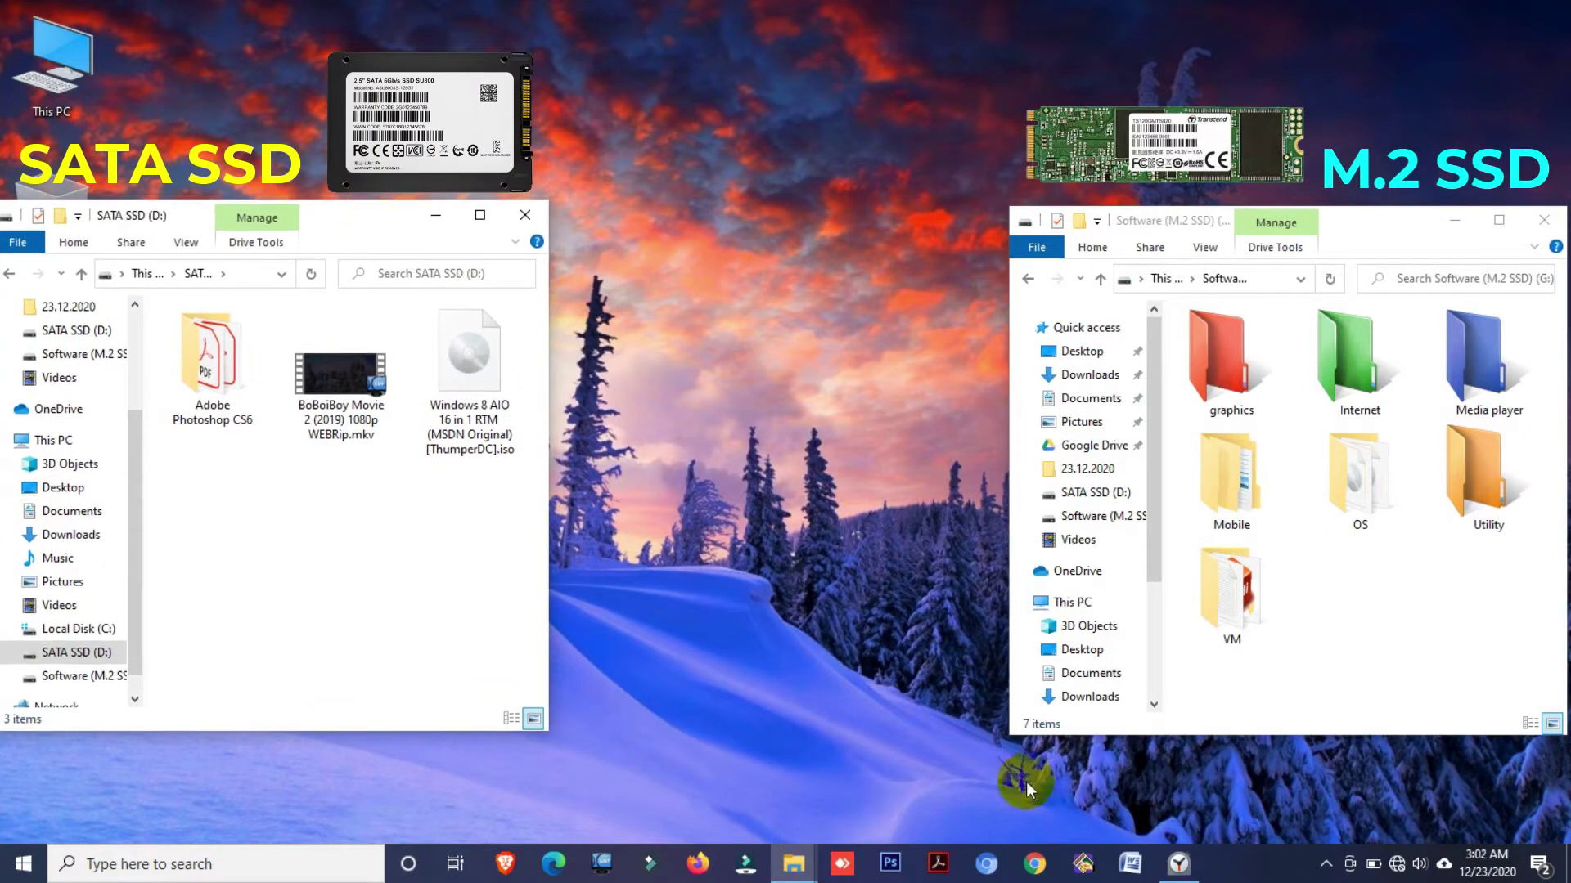
Place the stopwatch between the windows and cut the BoBoiBoy Movie 2 .mkv from D:
{"action": "left_click", "coordinate": [1178, 864]}
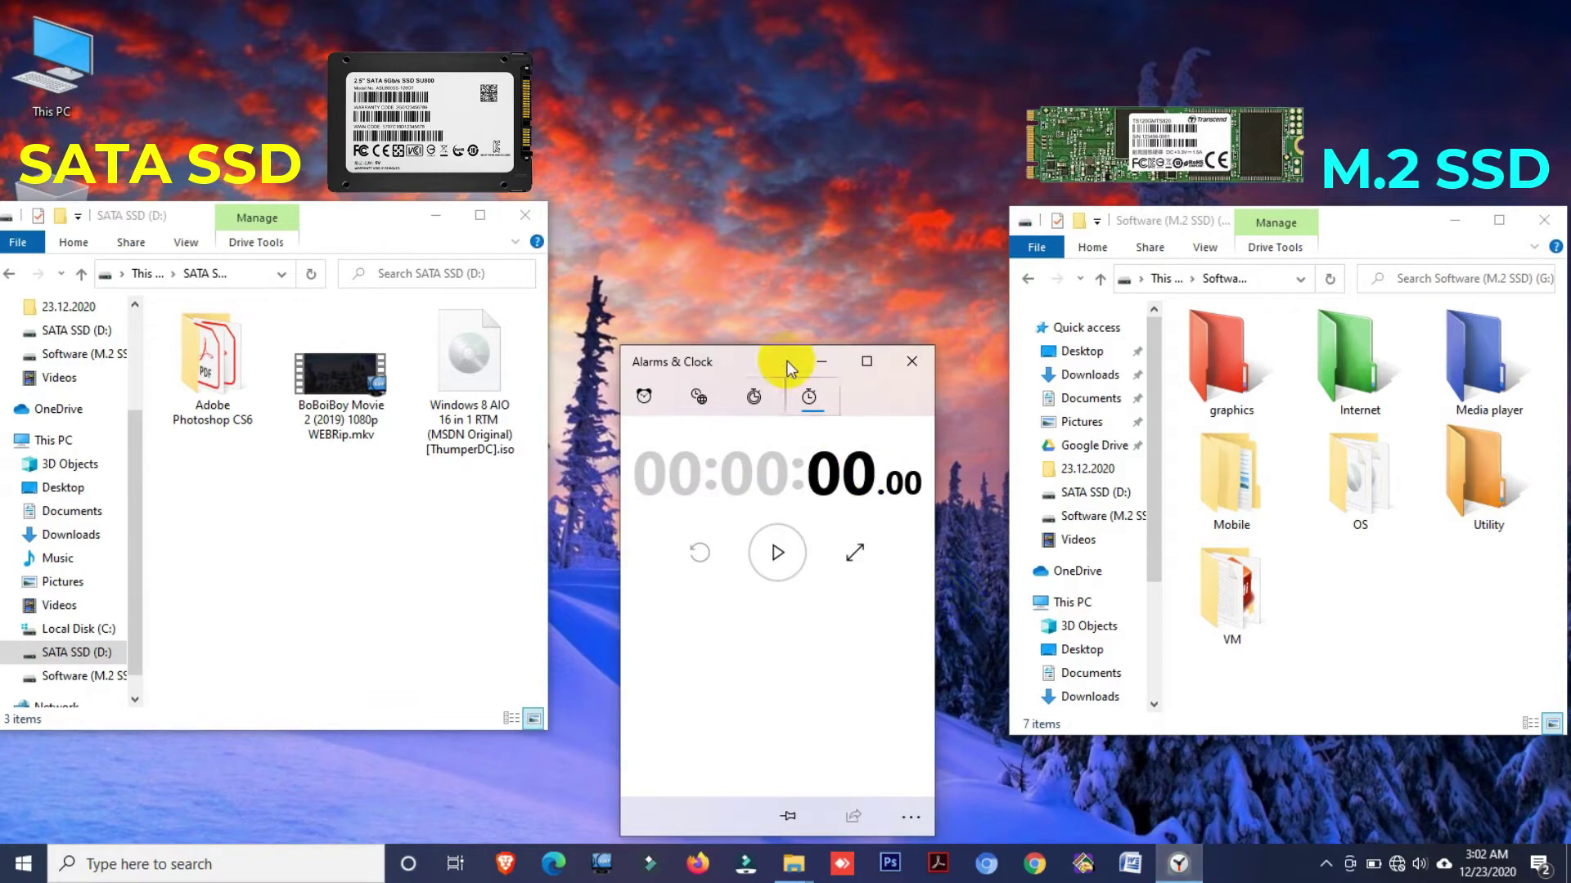
{"action": "left_click_drag", "start_coordinate": [778, 361], "coordinate": [780, 411]}
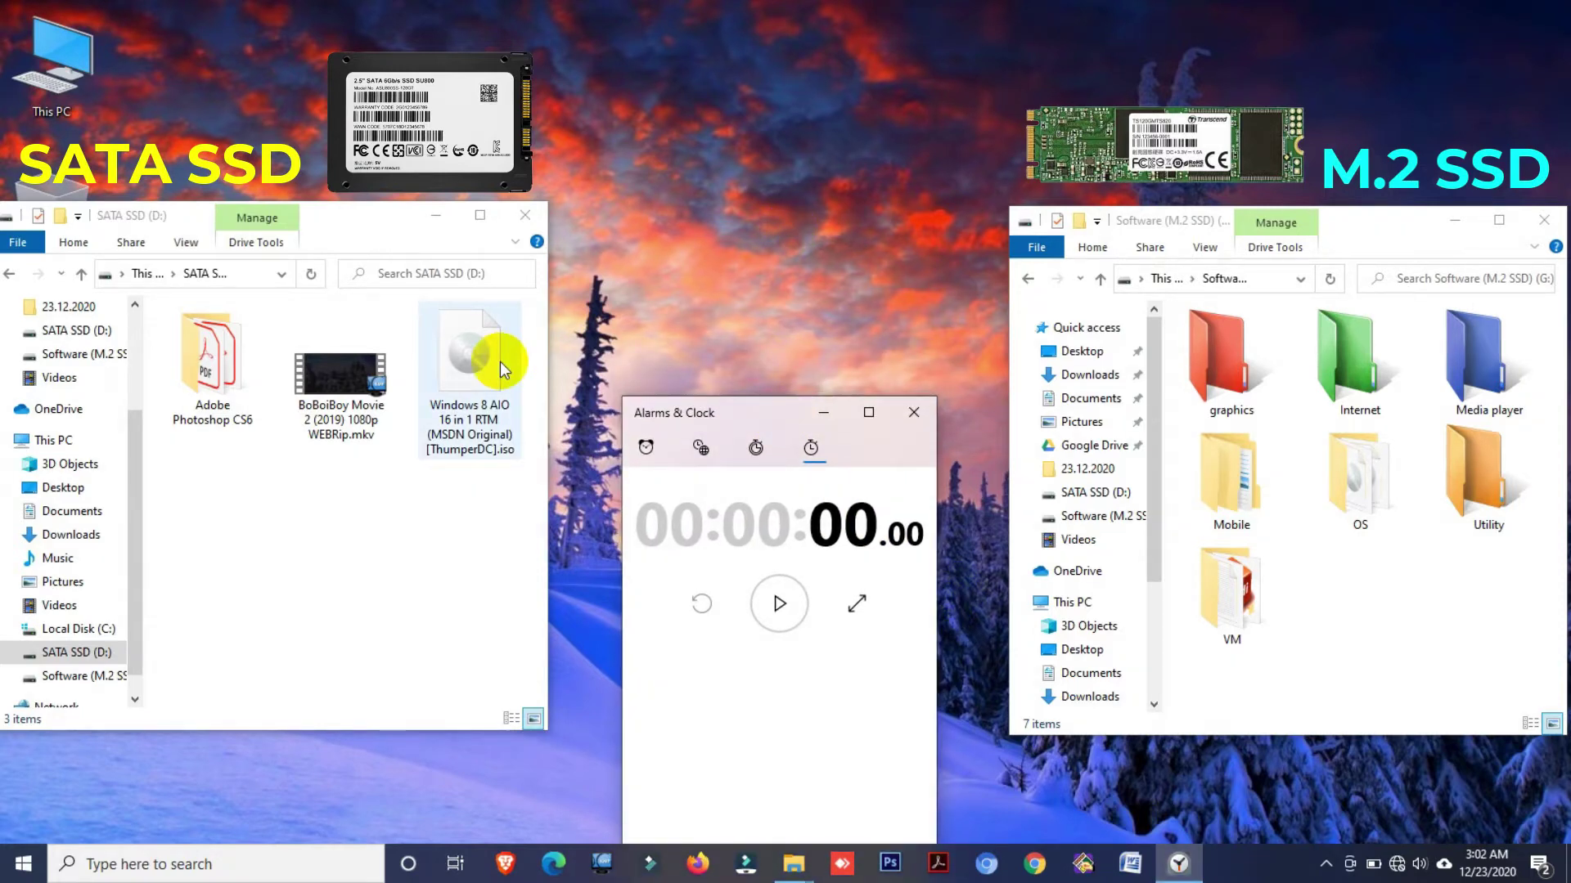
{"action": "left_click", "coordinate": [367, 401]}
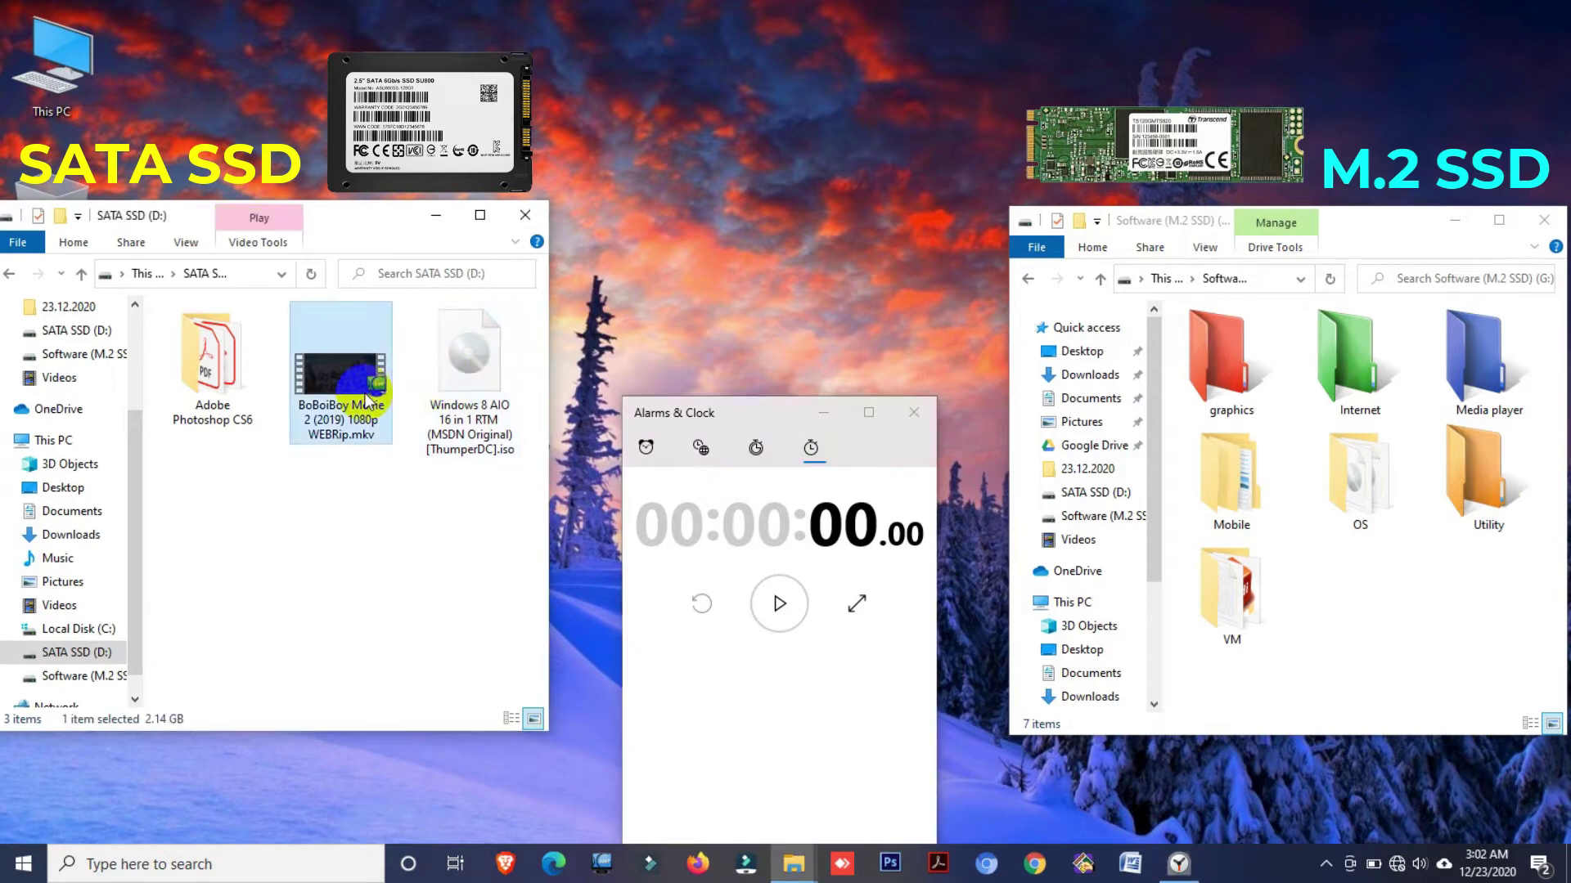
{"action": "double_click", "coordinate": [342, 372]}
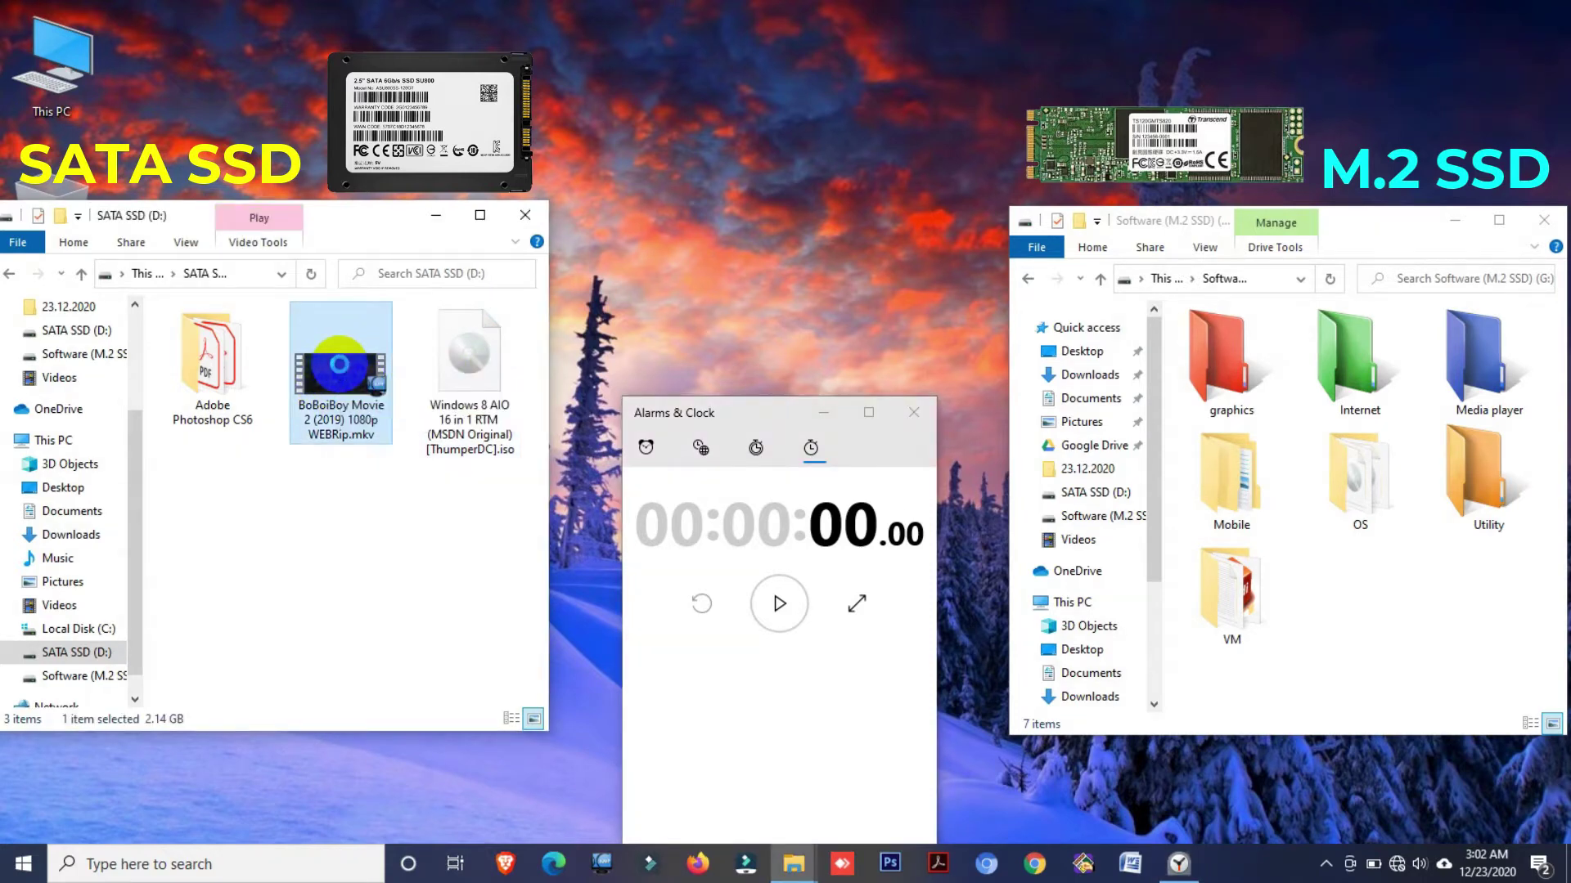
{"action": "right_click", "coordinate": [342, 373]}
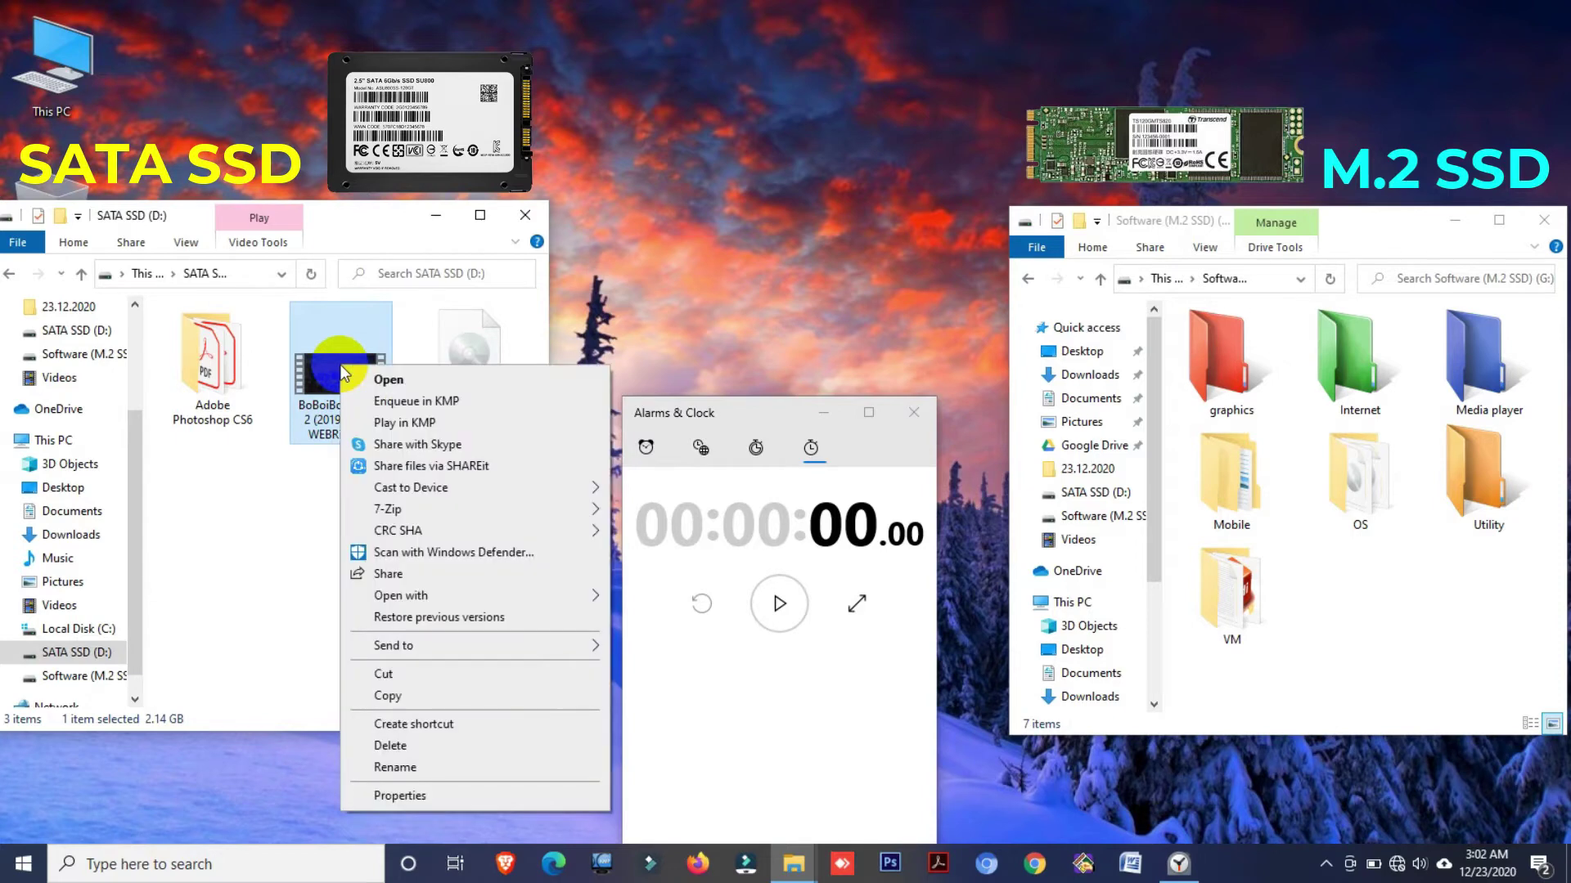
{"action": "left_click", "coordinate": [379, 677]}
Paste the video into G: and time the move at 15.24 s
{"action": "left_click", "coordinate": [1374, 565]}
{"action": "right_click", "coordinate": [1375, 570]}
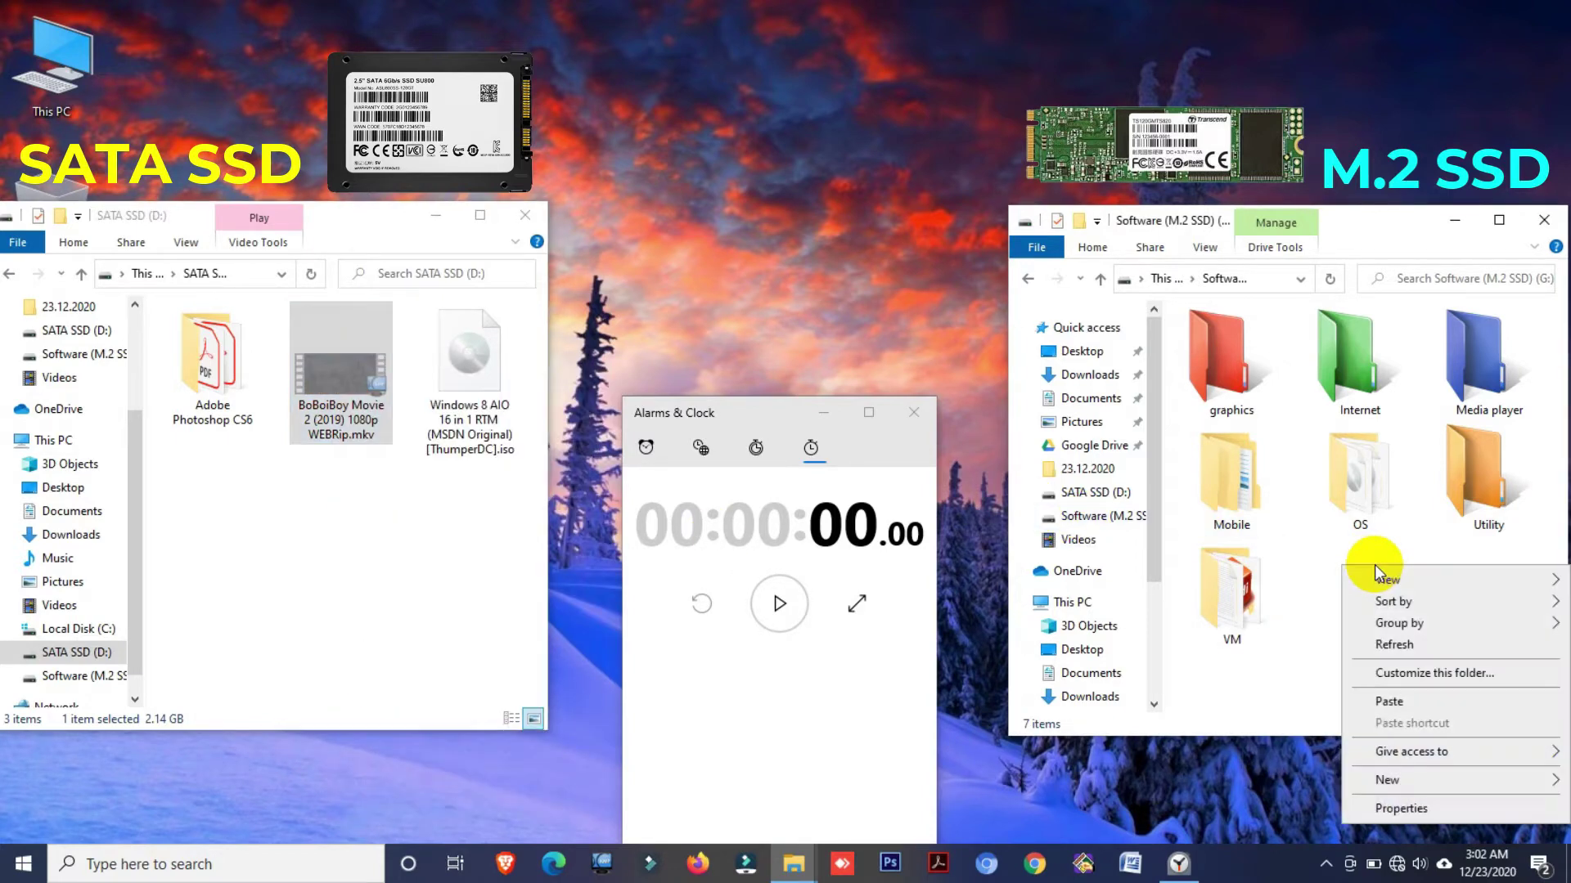
{"action": "left_click", "coordinate": [1356, 702]}
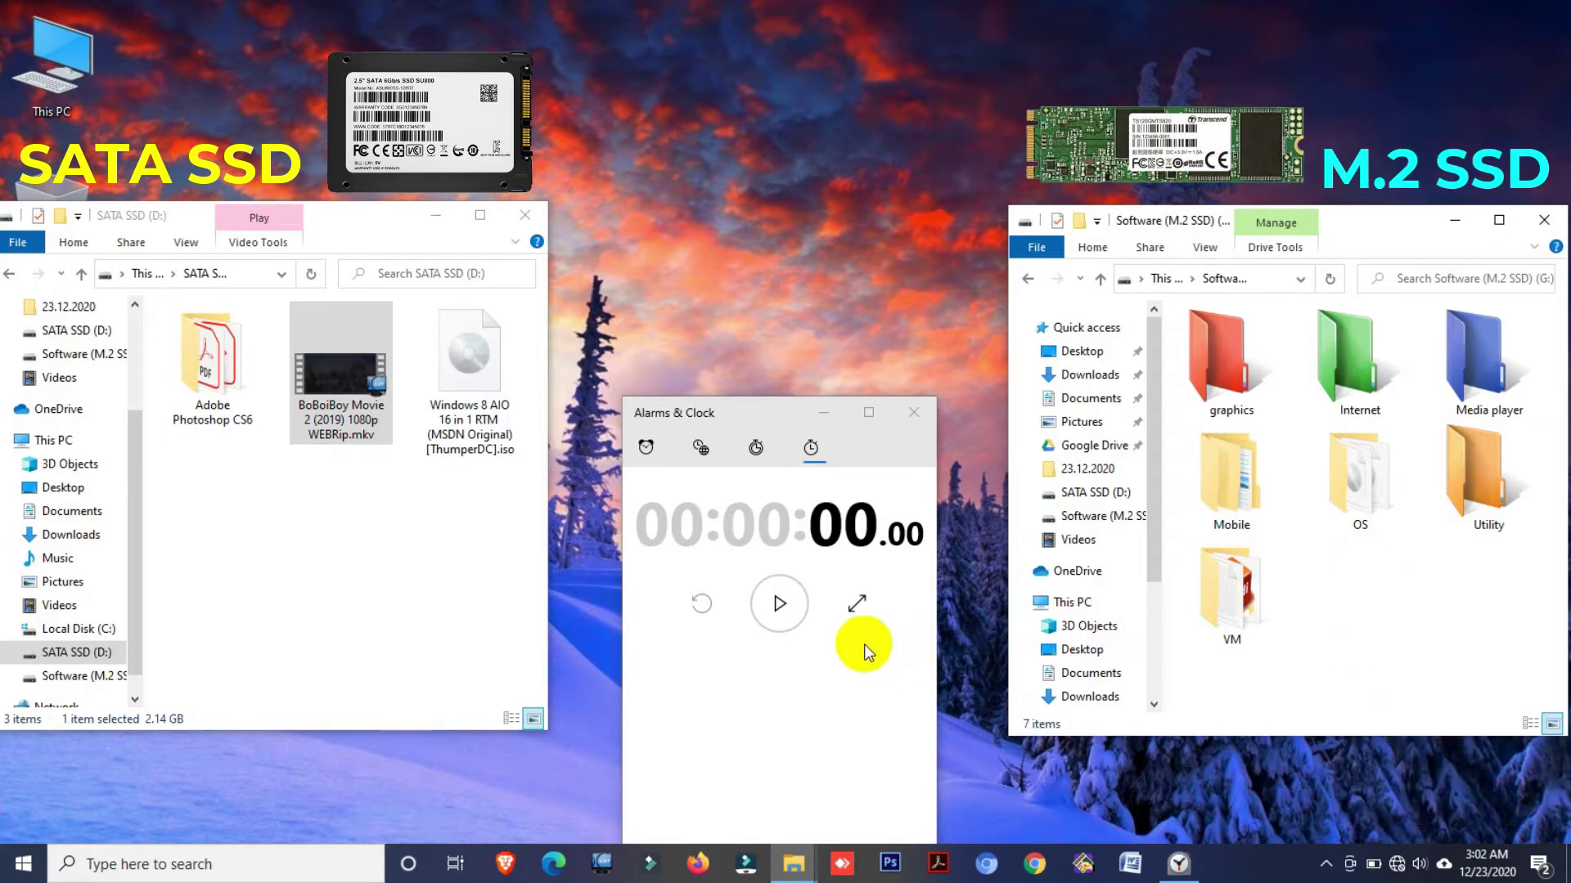
{"action": "left_click", "coordinate": [780, 604]}
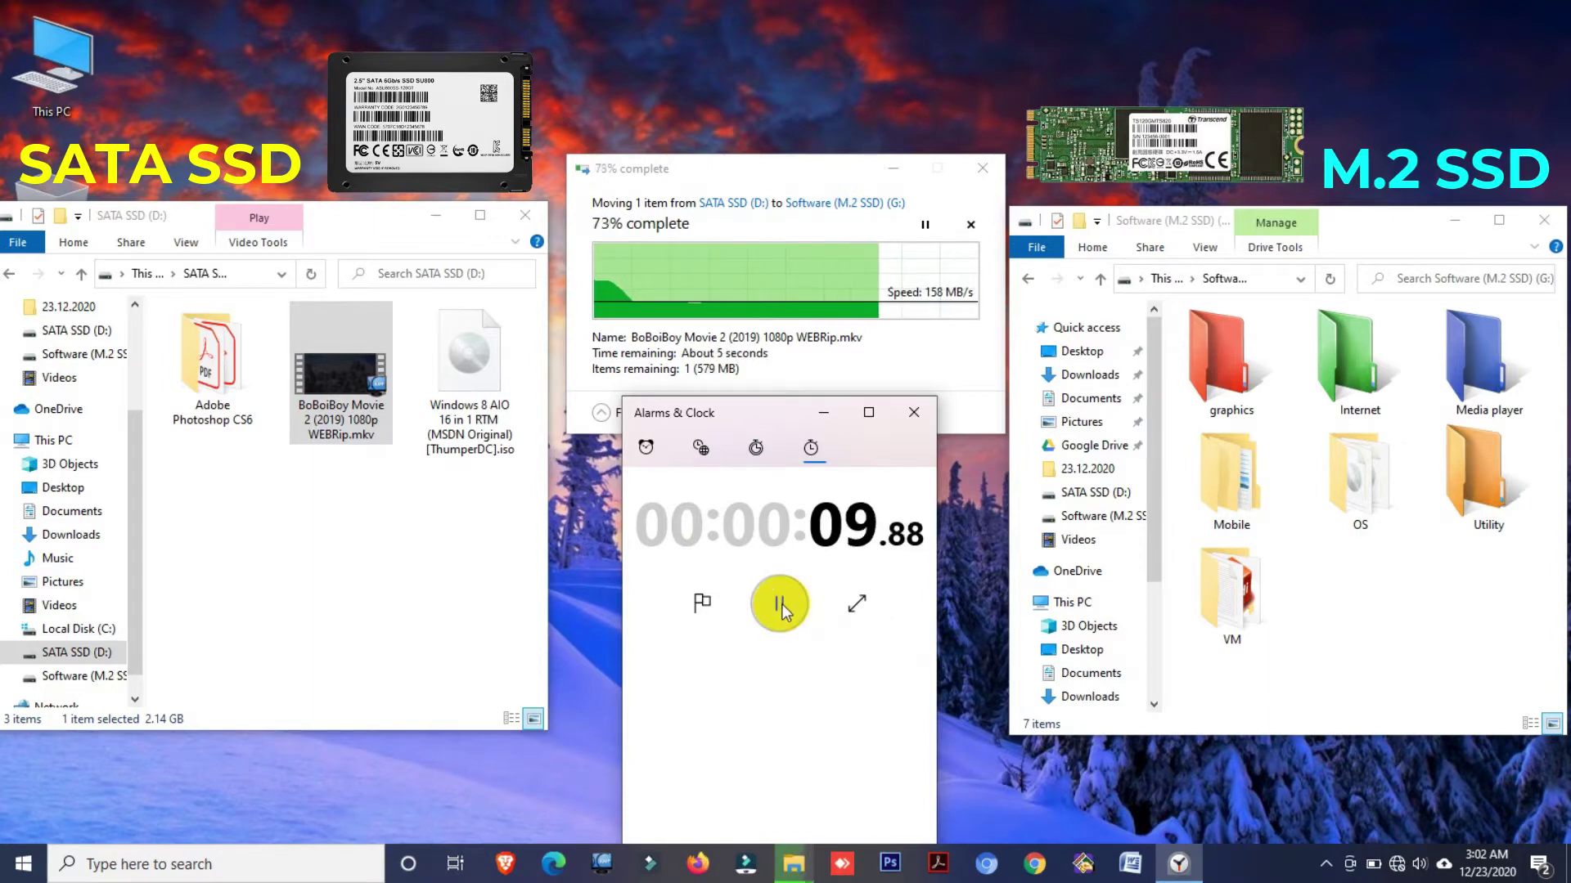
{"action": "left_click", "coordinate": [781, 604]}
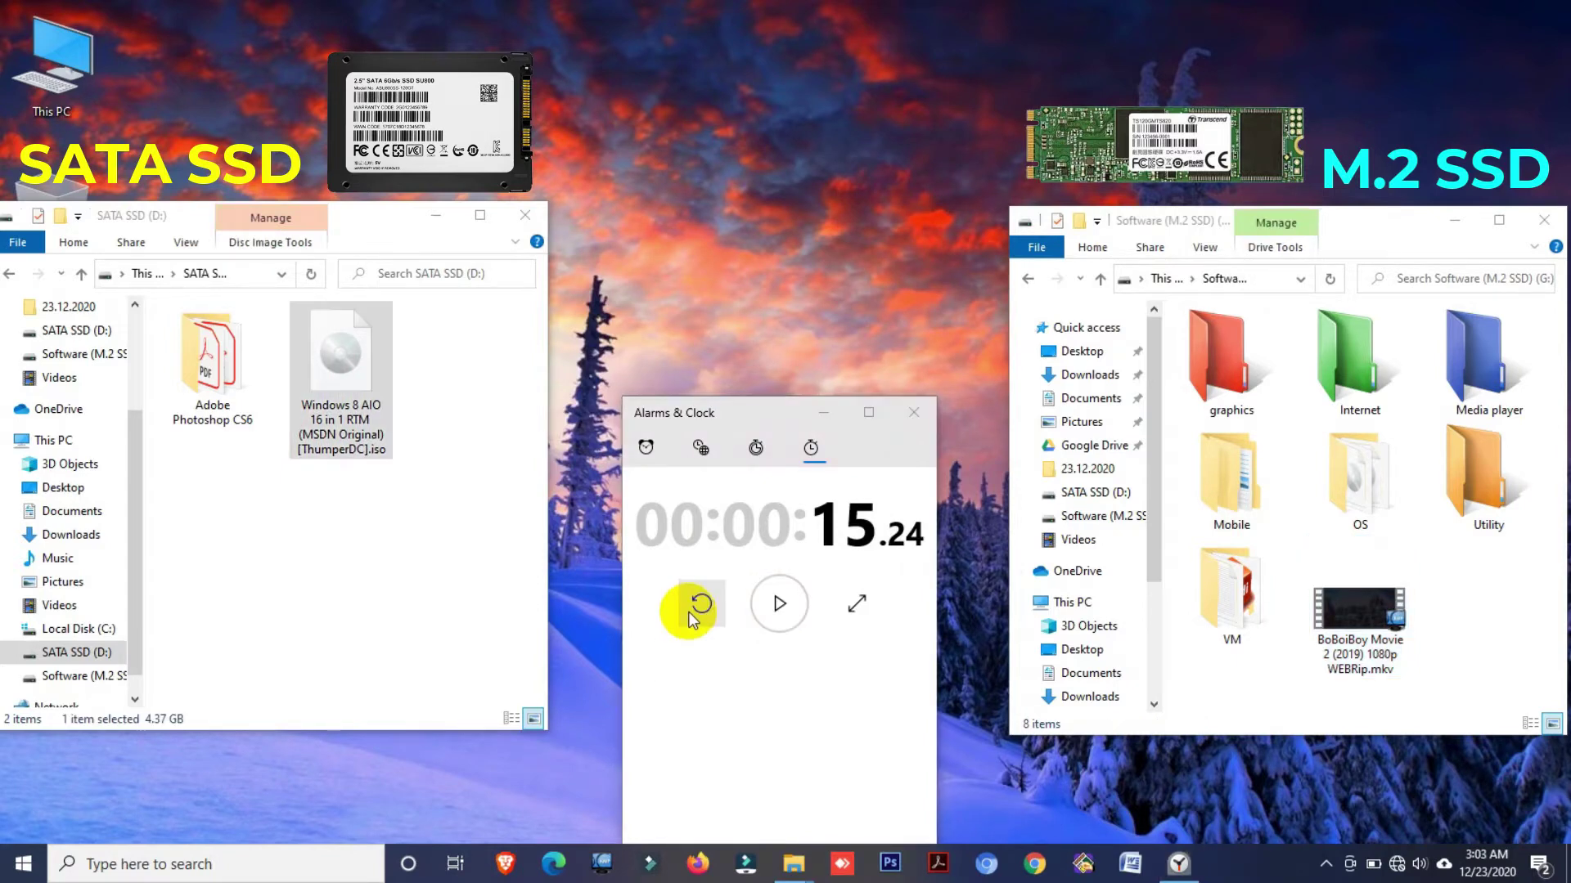
Reset the stopwatch and cut the Windows 8 AIO ISO from D:
{"action": "left_click", "coordinate": [691, 619]}
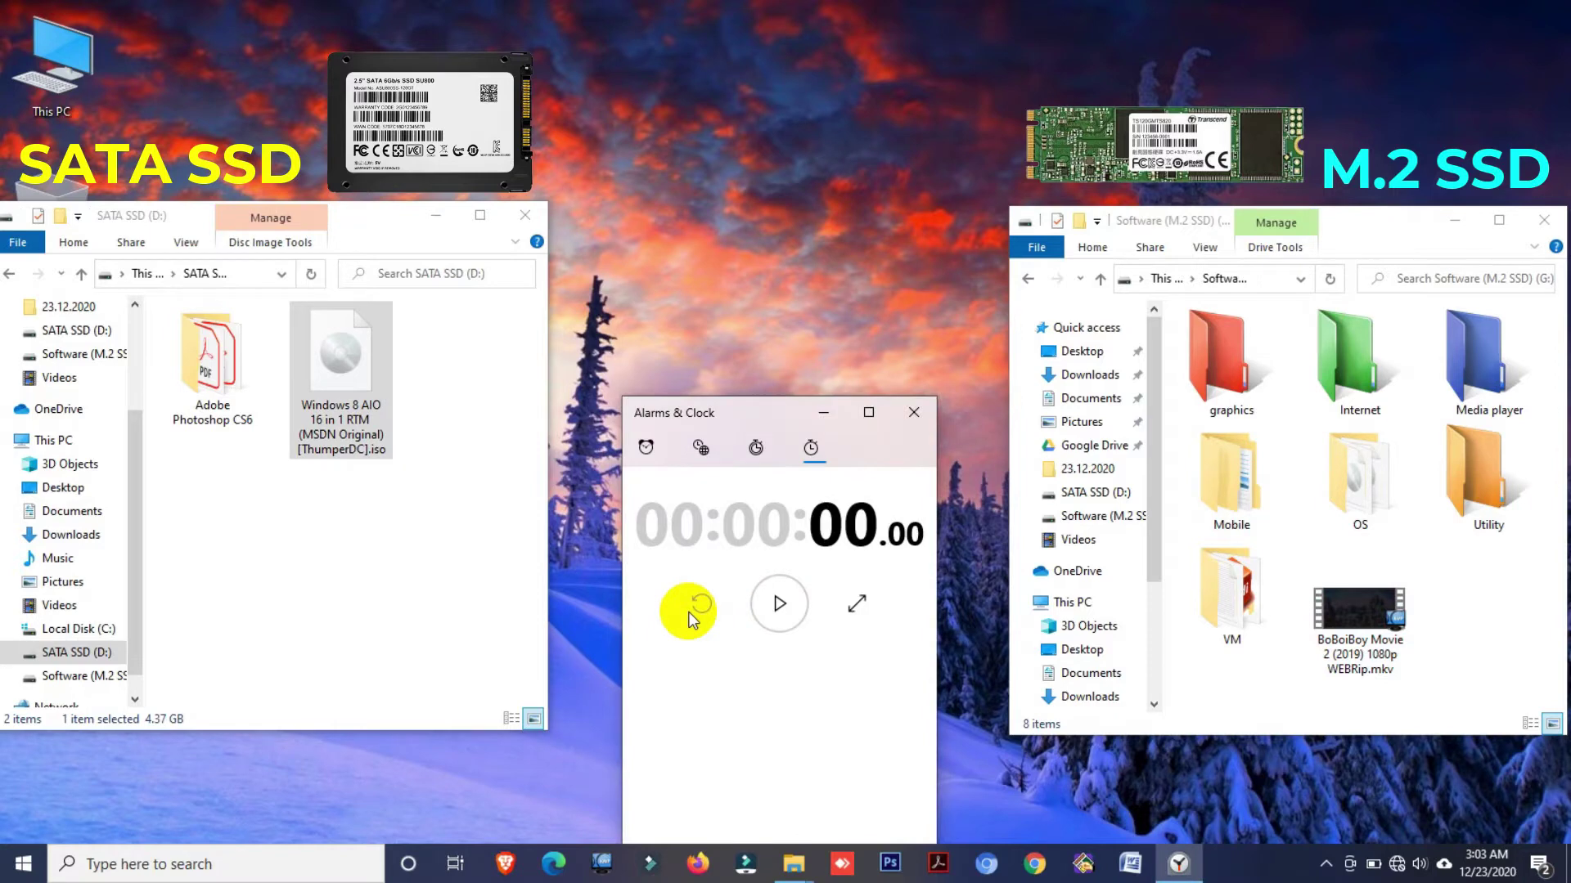
{"action": "left_click", "coordinate": [415, 445]}
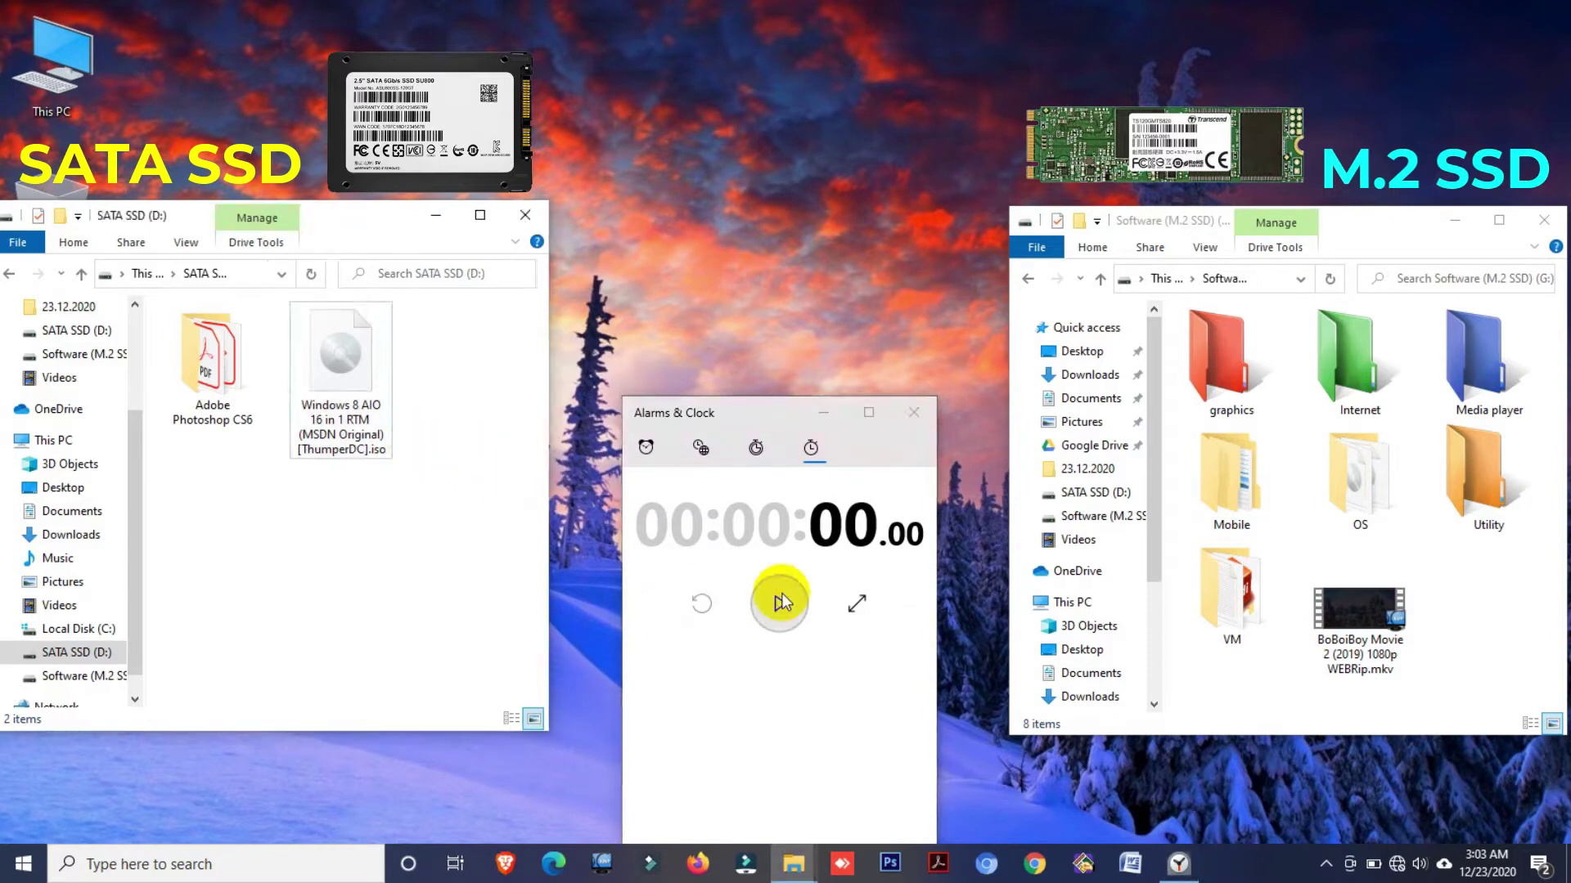
{"action": "left_click", "coordinate": [352, 376]}
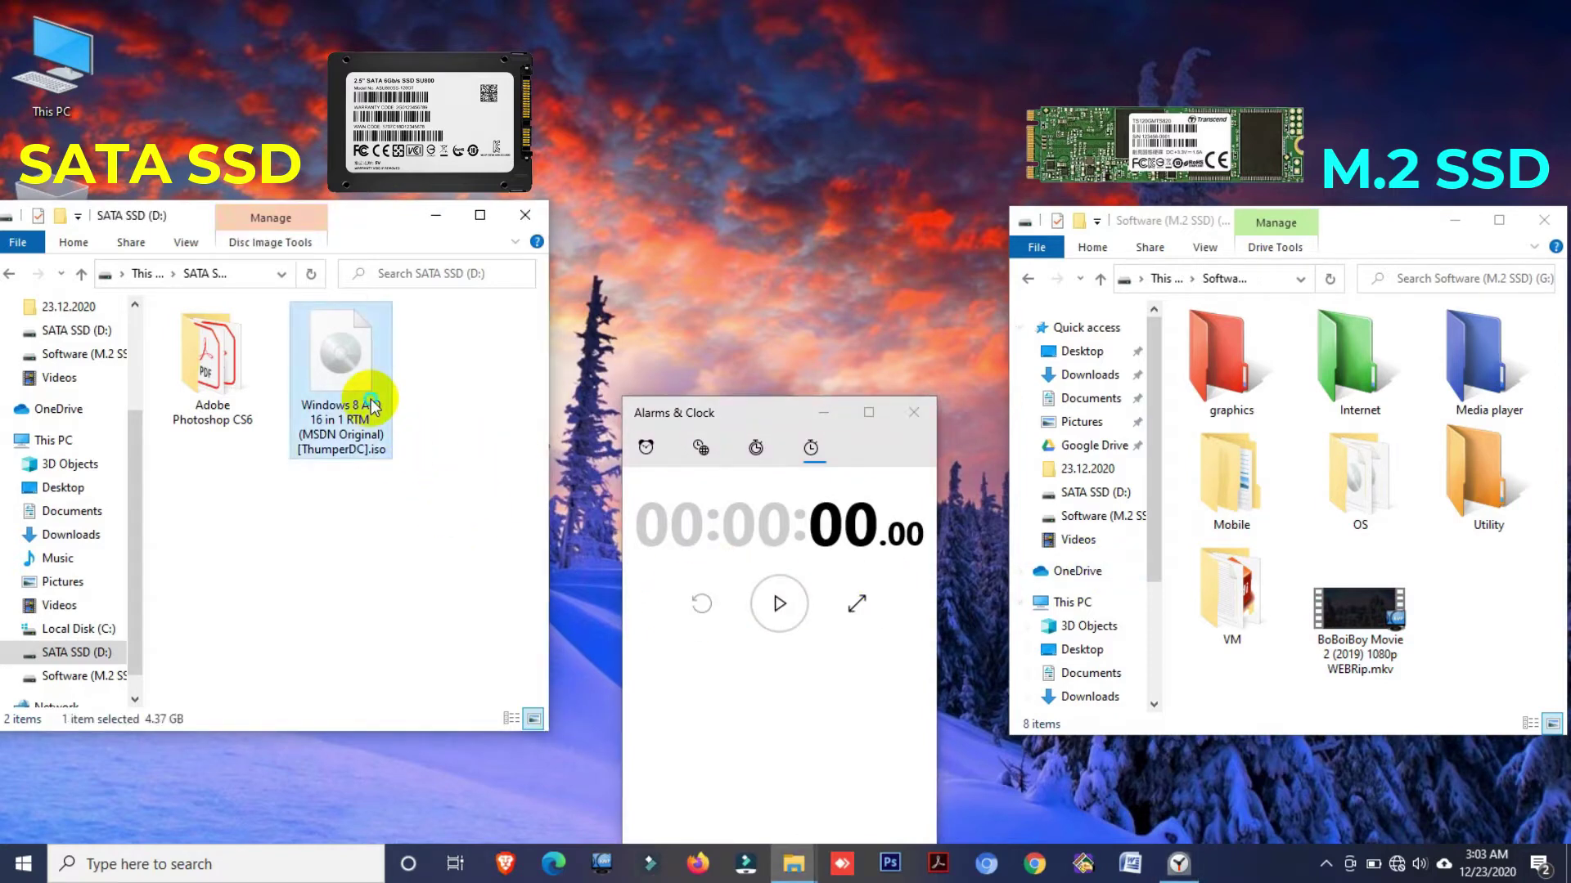
{"action": "right_click", "coordinate": [370, 399]}
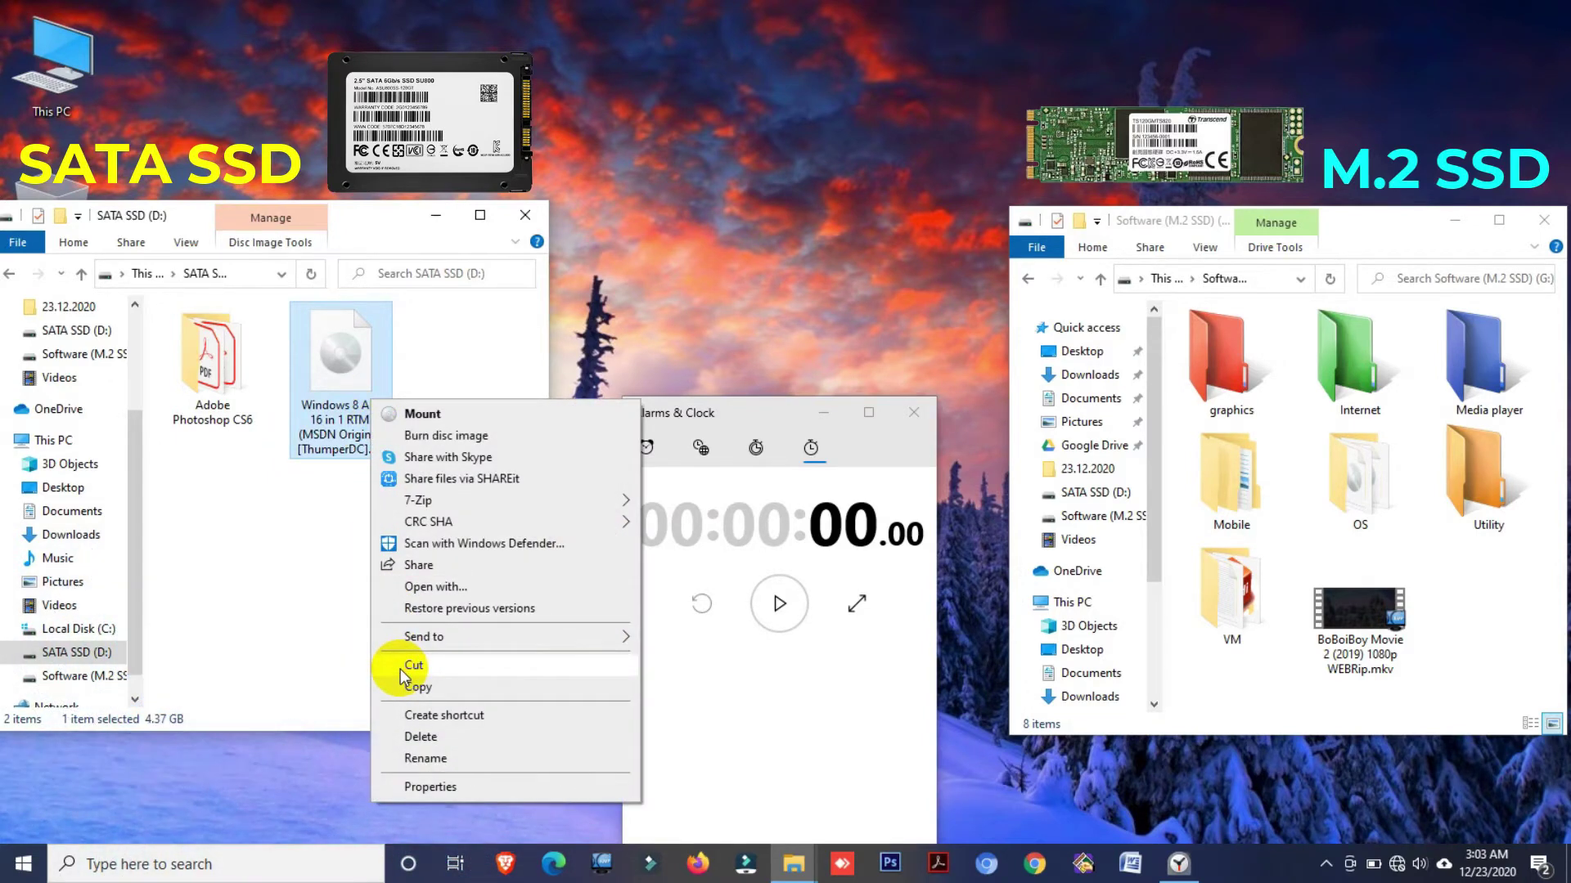
{"action": "left_click", "coordinate": [405, 666]}
Paste the 4.37 GB ISO into G:, timing the move at about 1:46
{"action": "left_click", "coordinate": [1463, 583]}
{"action": "right_click", "coordinate": [1464, 583]}
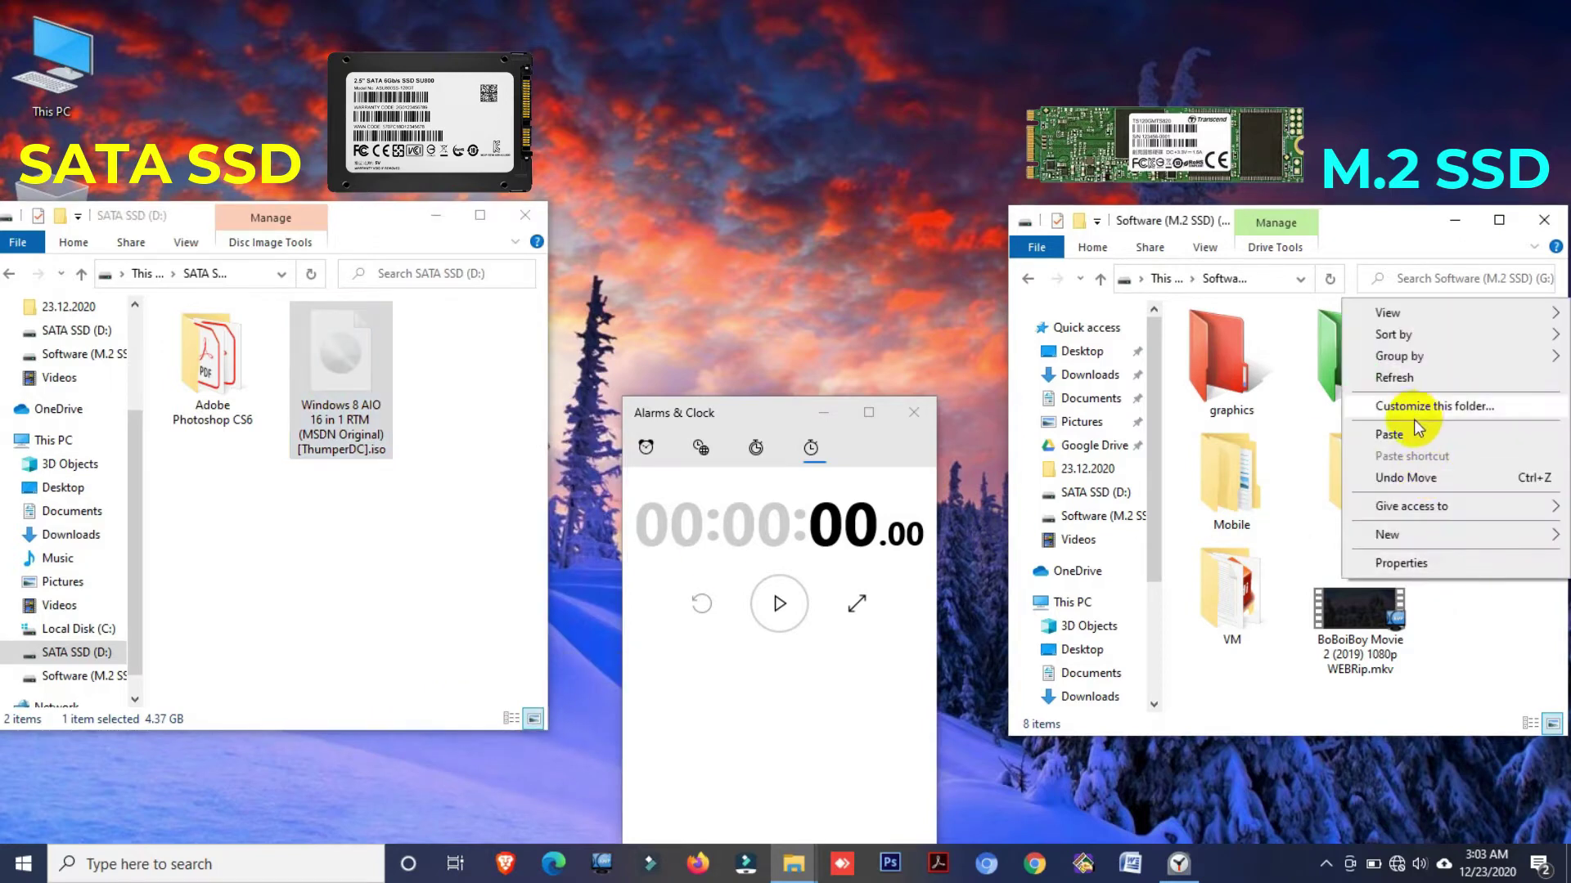
{"action": "left_click", "coordinate": [1371, 442]}
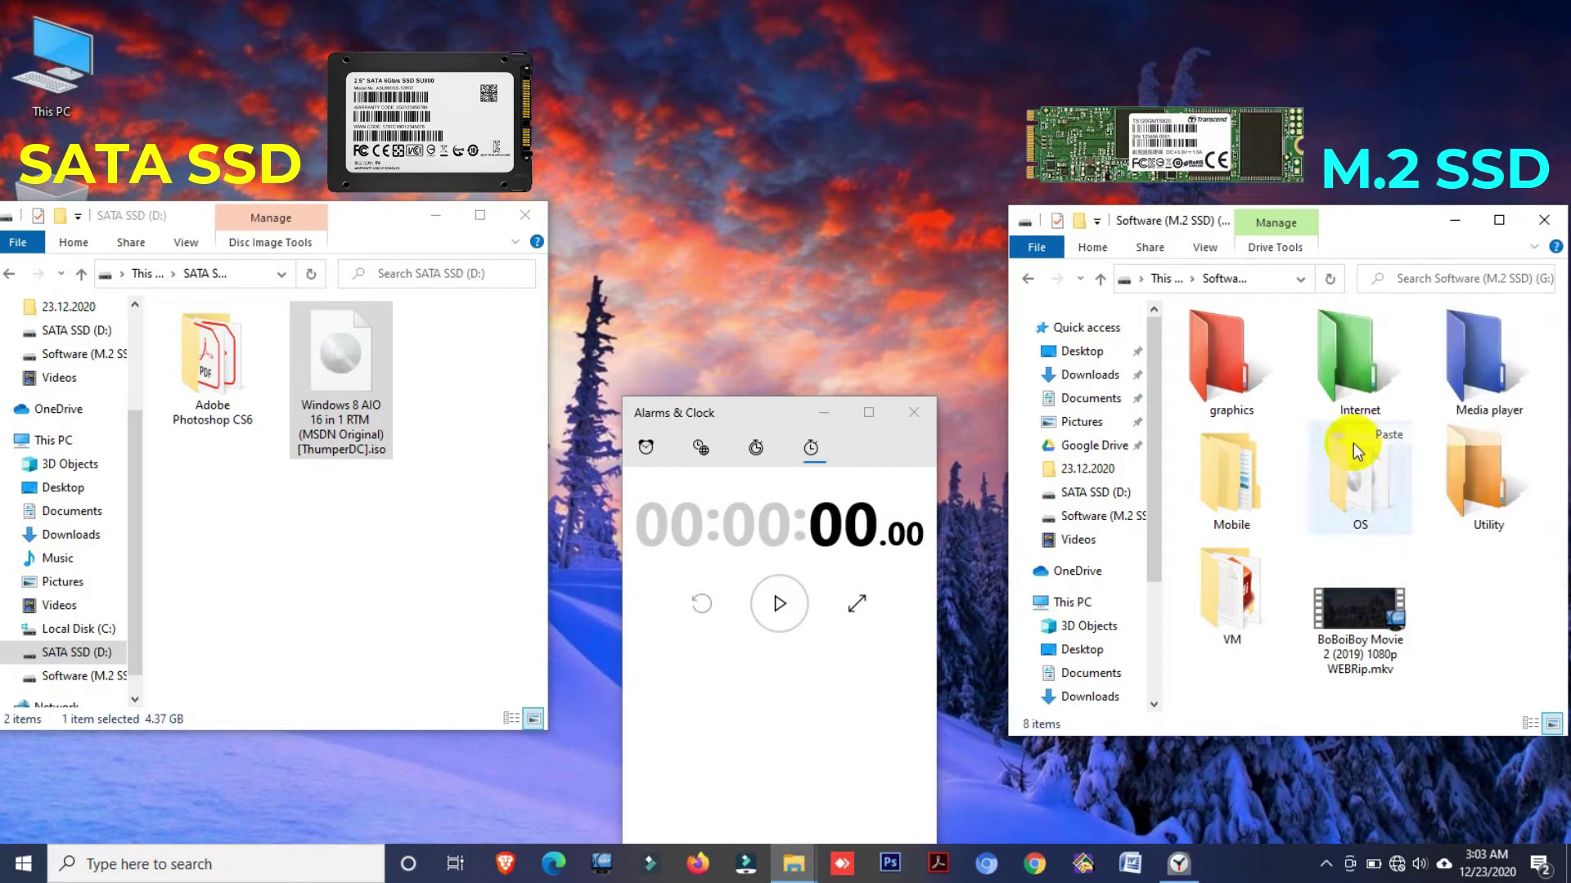
{"action": "left_click", "coordinate": [780, 623]}
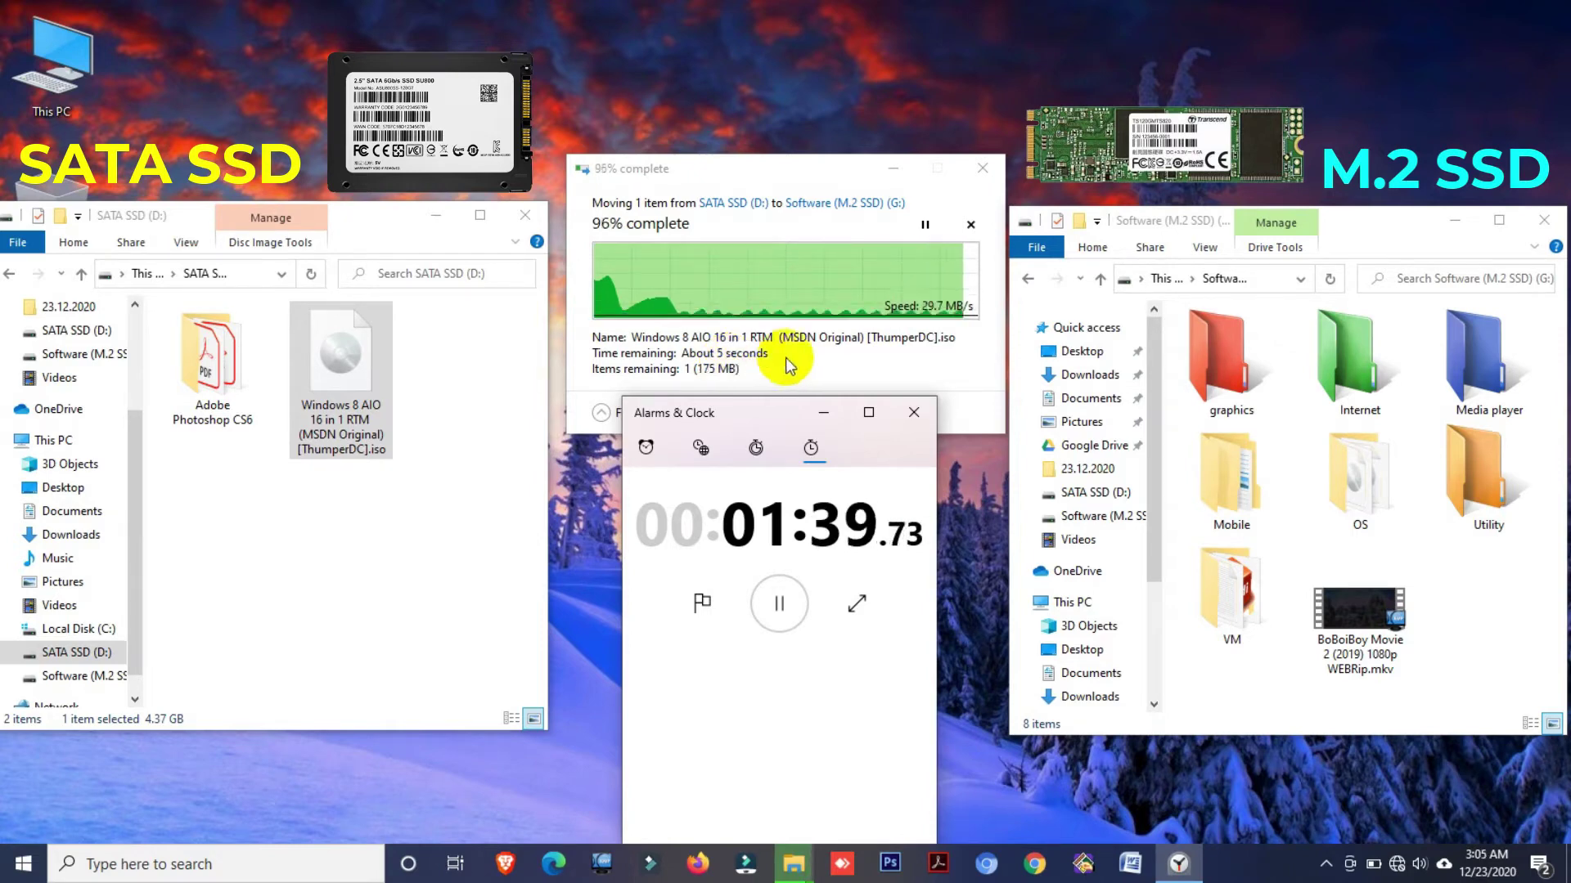
{"action": "left_click", "coordinate": [778, 605]}
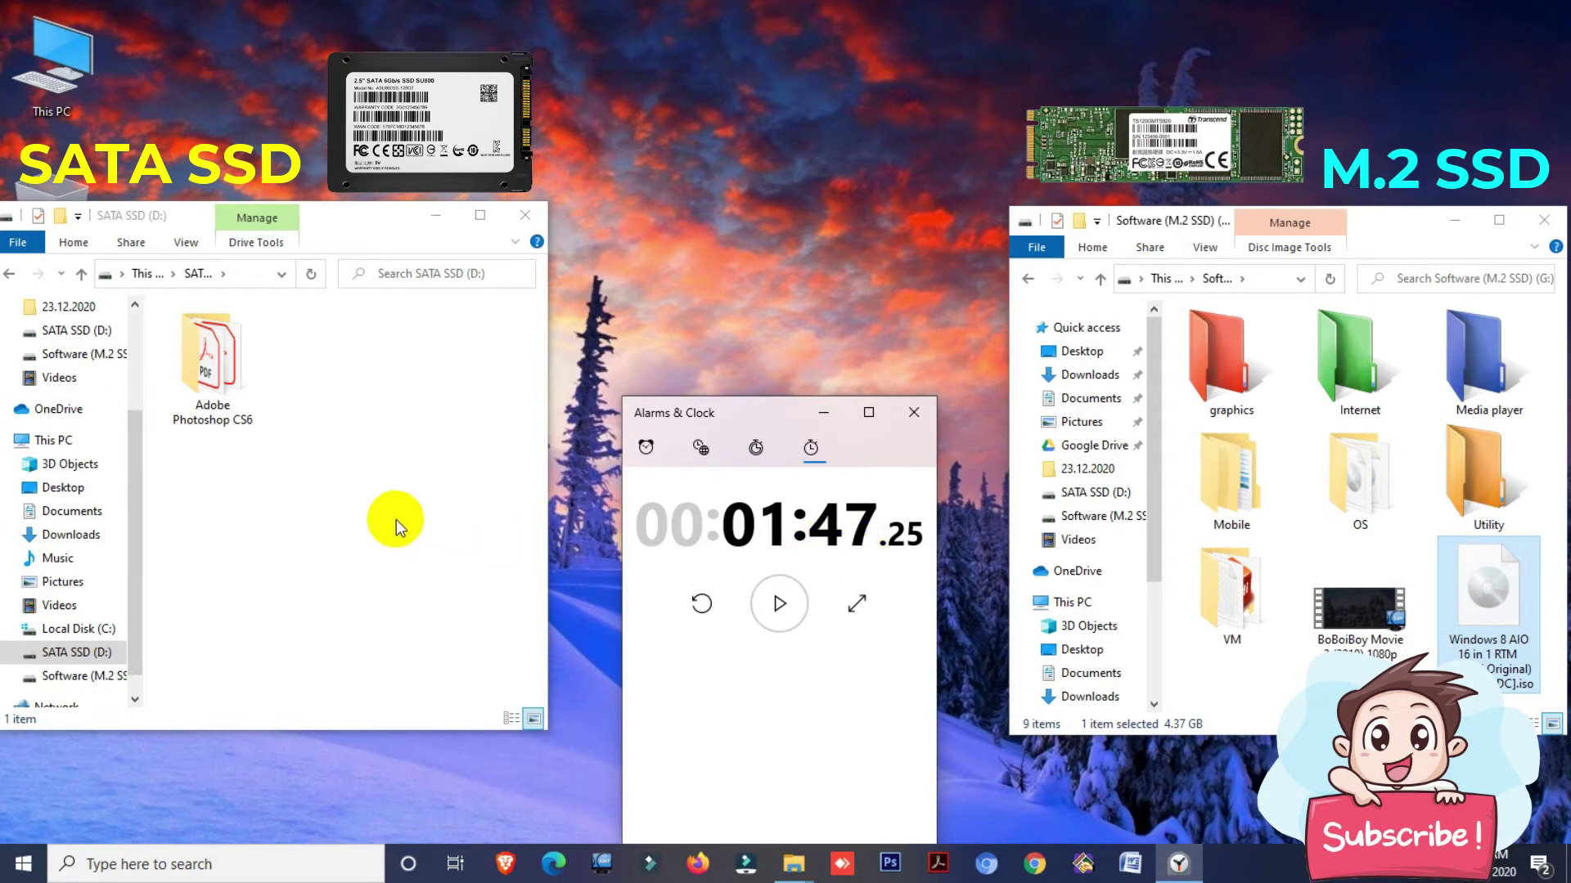
Reset the stopwatch and cut the Adobe Photoshop CS6 folder from D:
{"action": "left_click", "coordinate": [699, 607]}
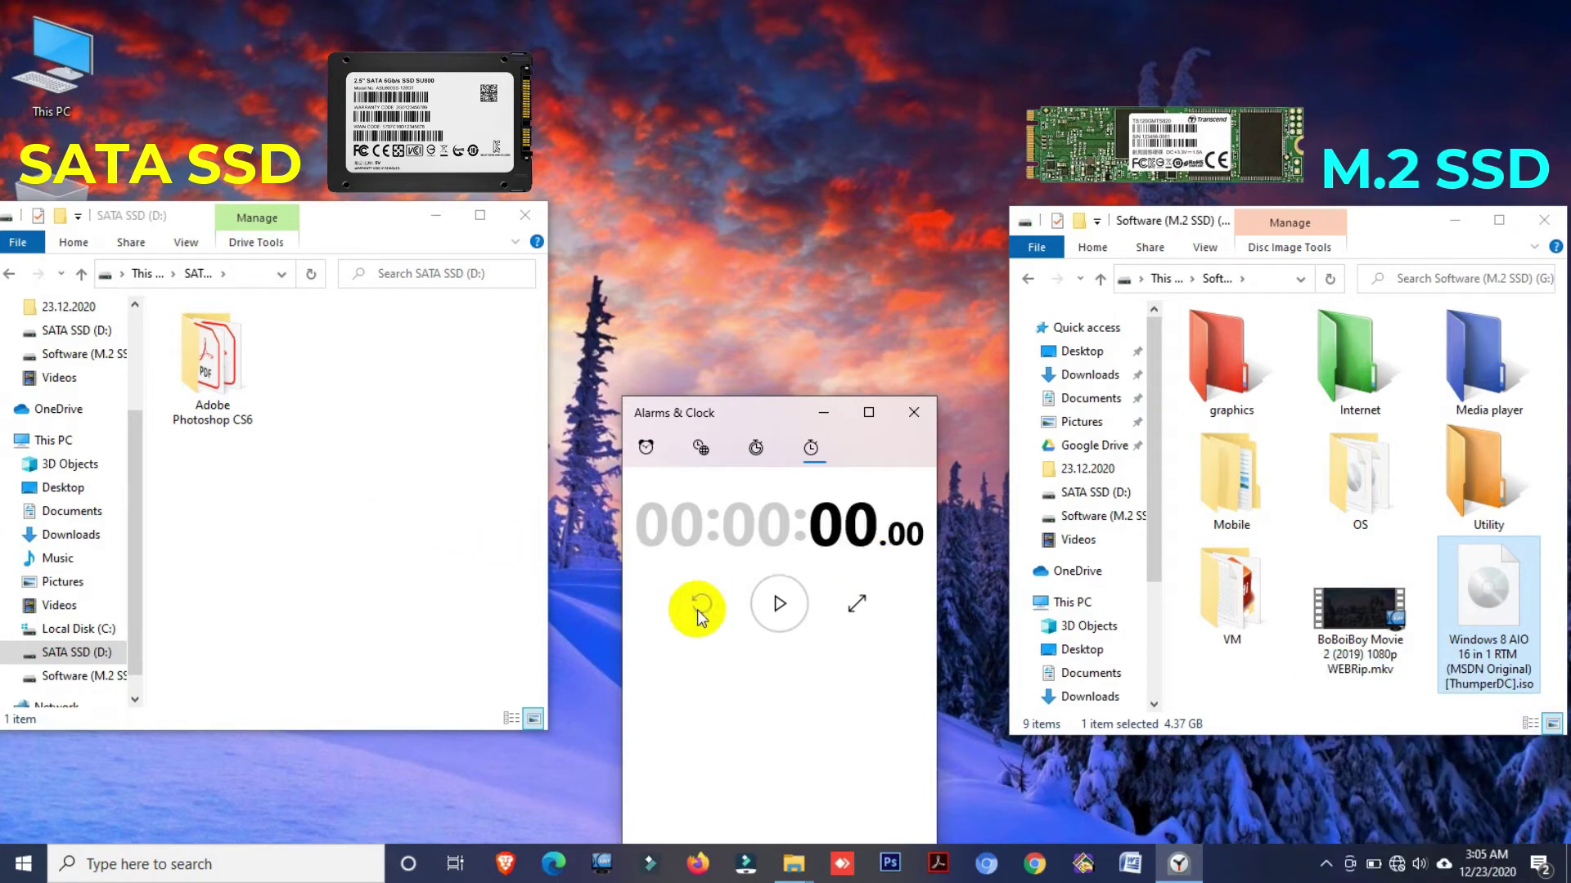
{"action": "left_click", "coordinate": [352, 421]}
{"action": "left_click", "coordinate": [215, 411]}
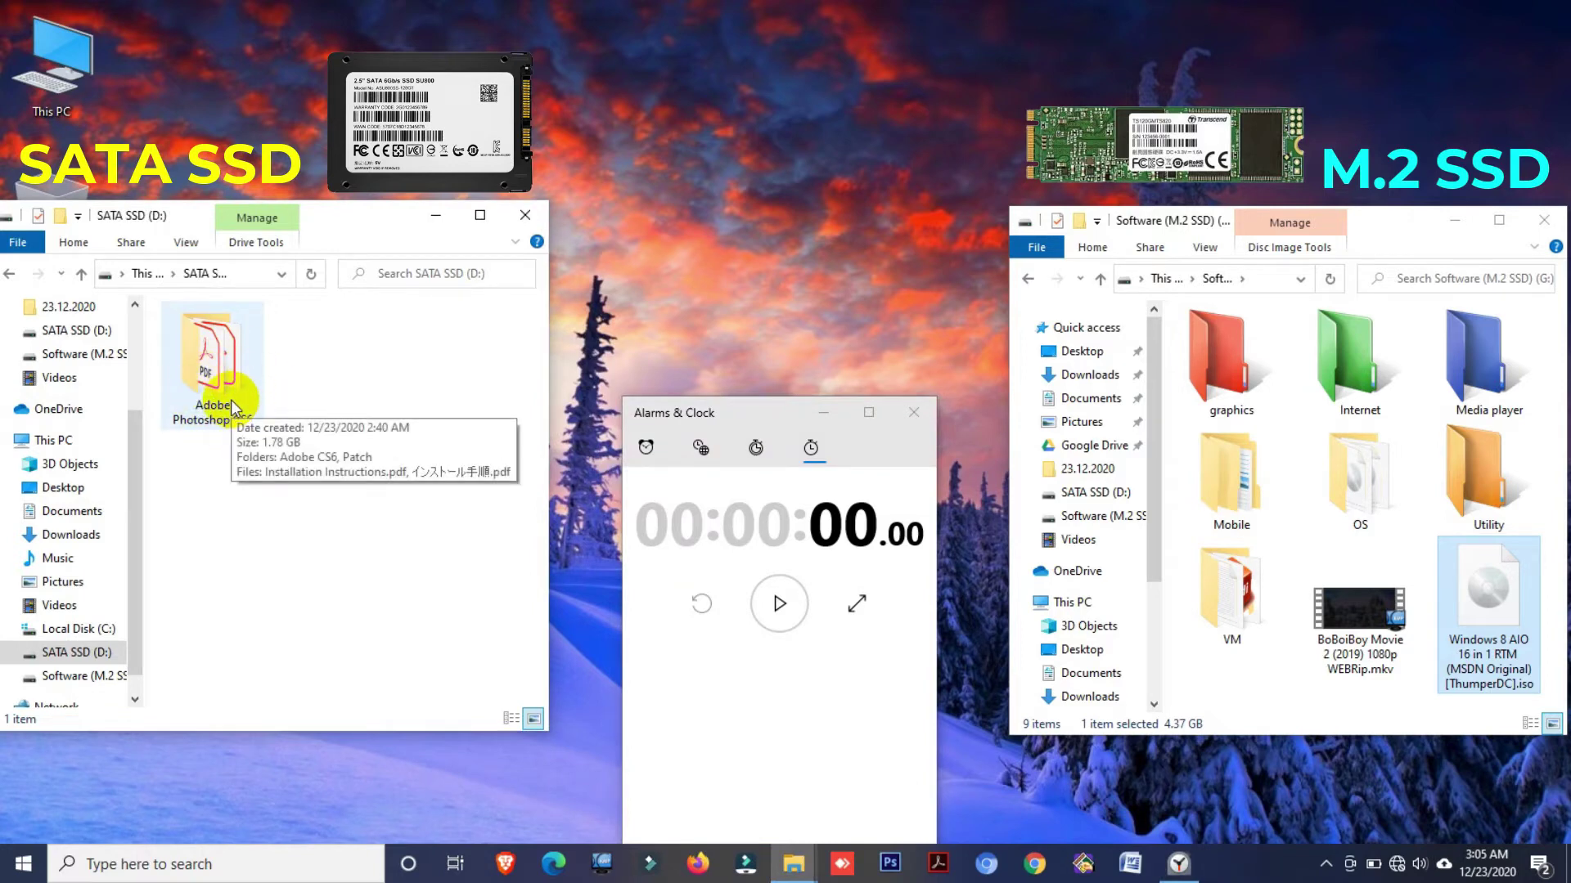
{"action": "right_click", "coordinate": [231, 400]}
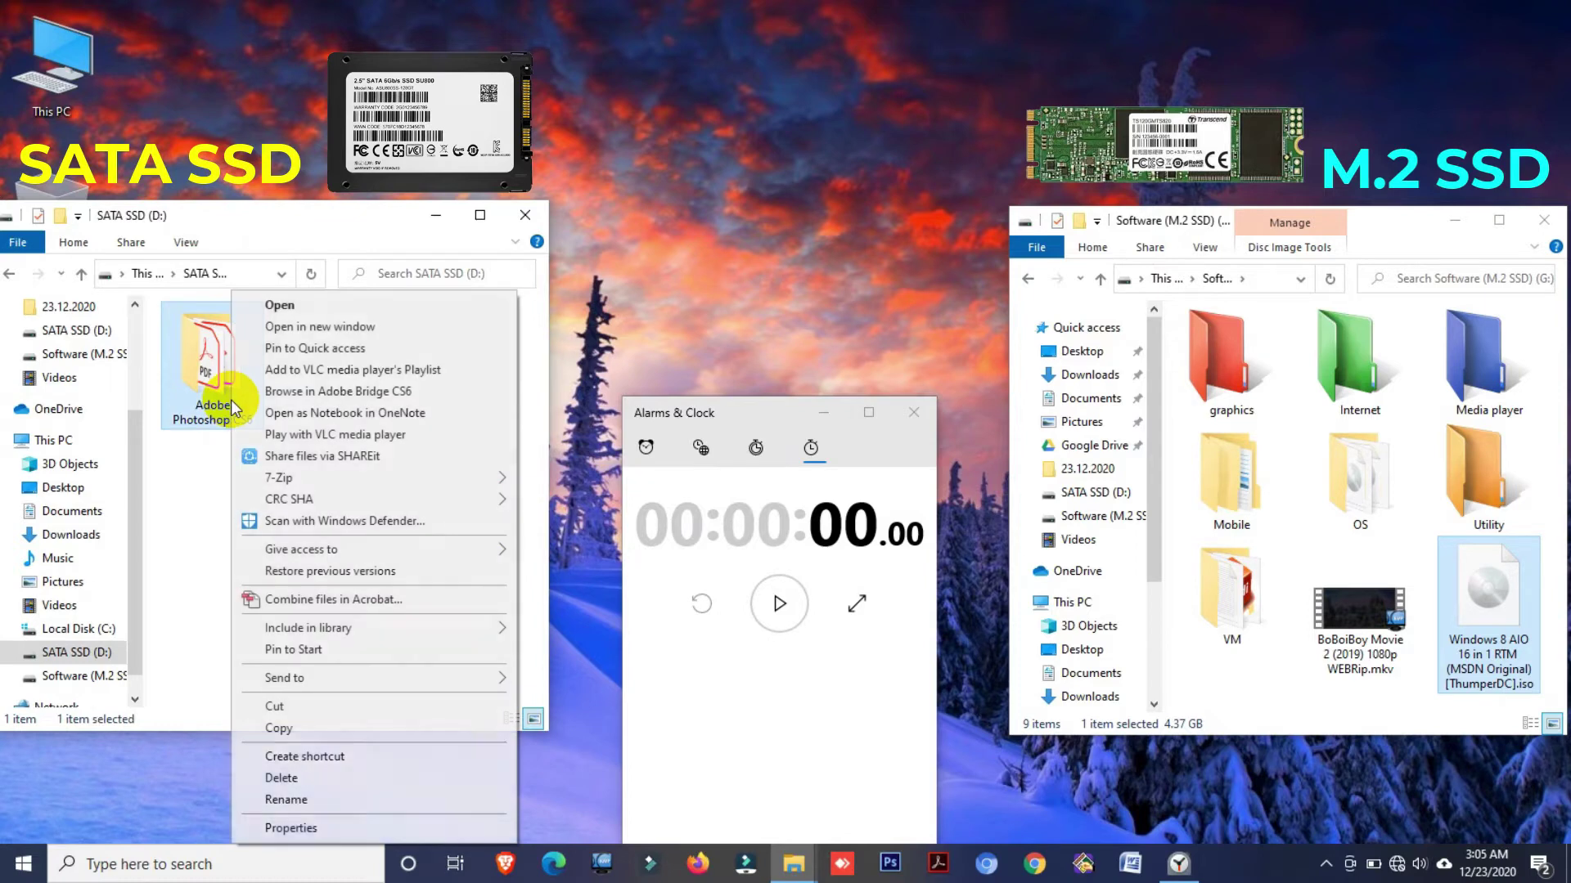
{"action": "left_click", "coordinate": [279, 705]}
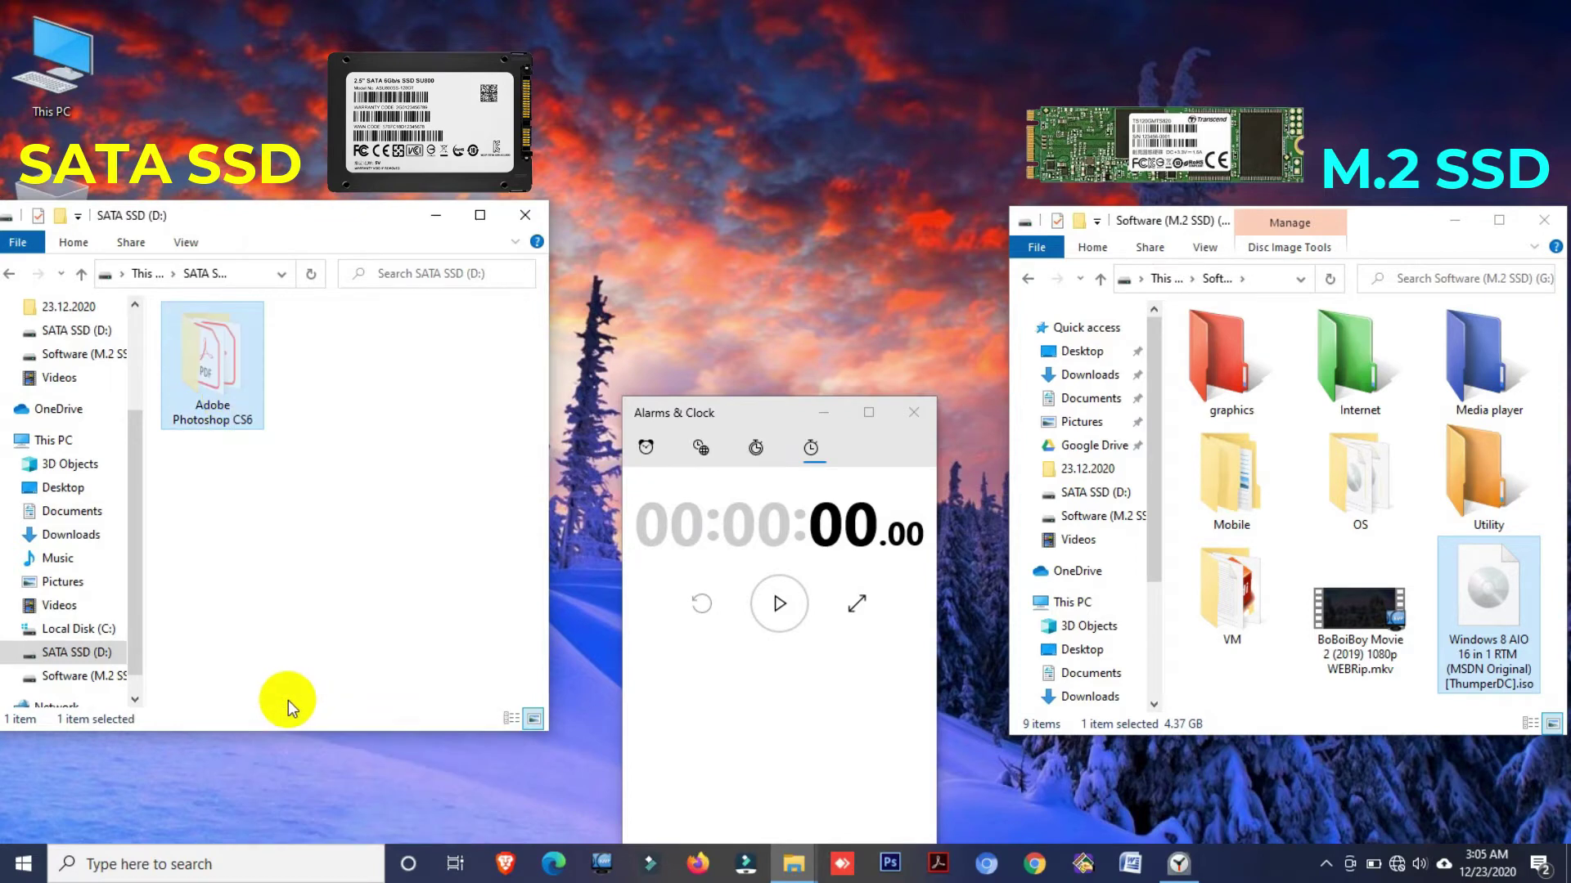
Paste the folder into G:, time the move at 1:06.03, then reset the stopwatch
{"action": "left_click", "coordinate": [1299, 523]}
{"action": "right_click", "coordinate": [1300, 526]}
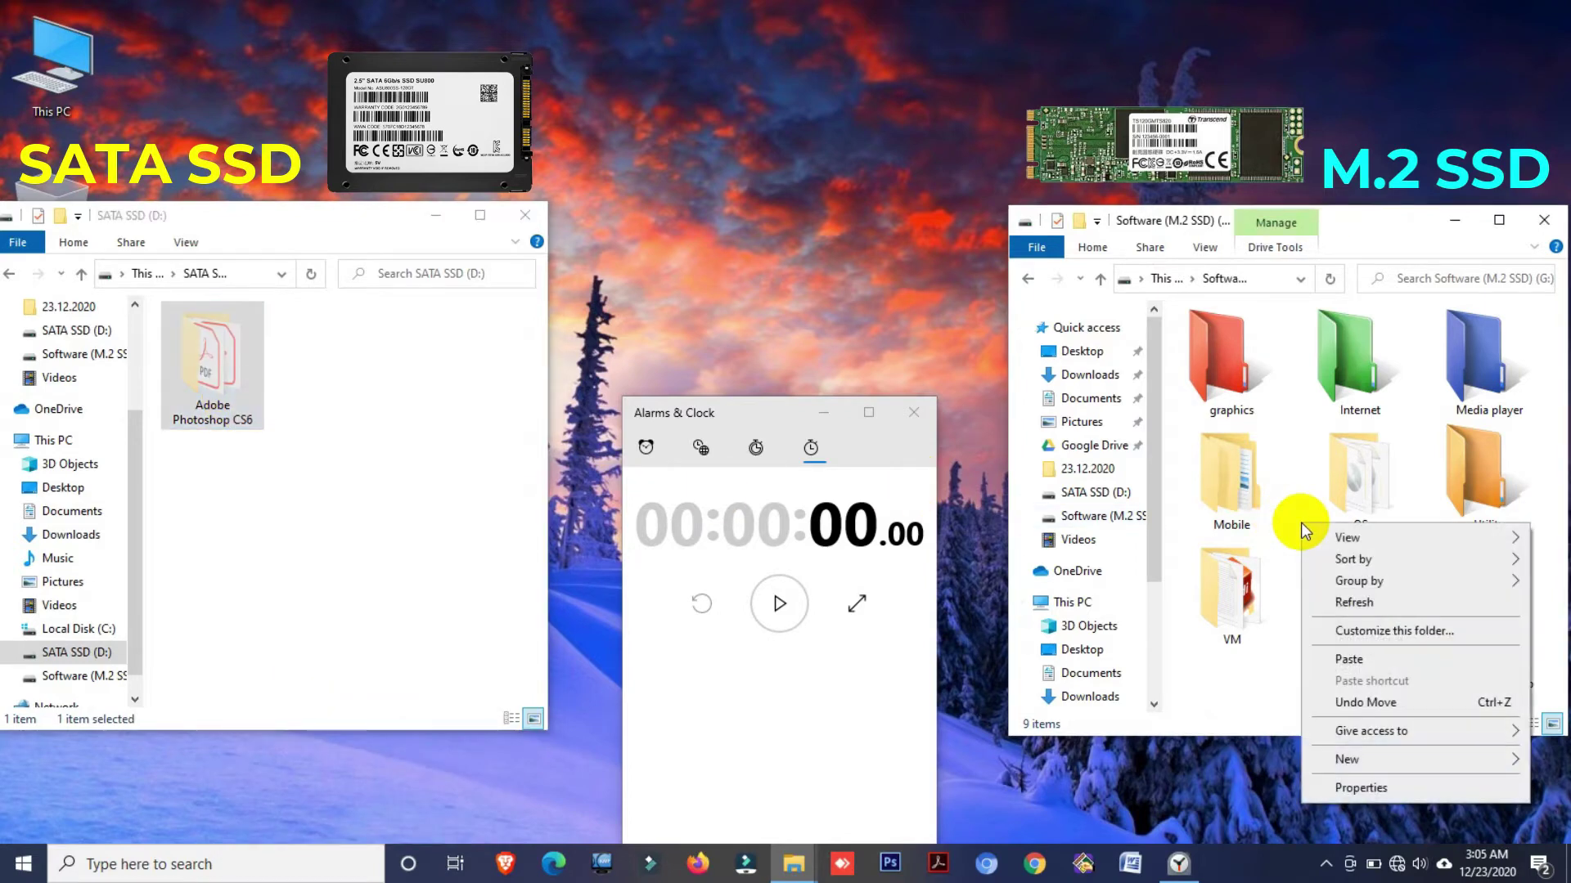
{"action": "left_click", "coordinate": [1331, 671]}
{"action": "left_click", "coordinate": [798, 603]}
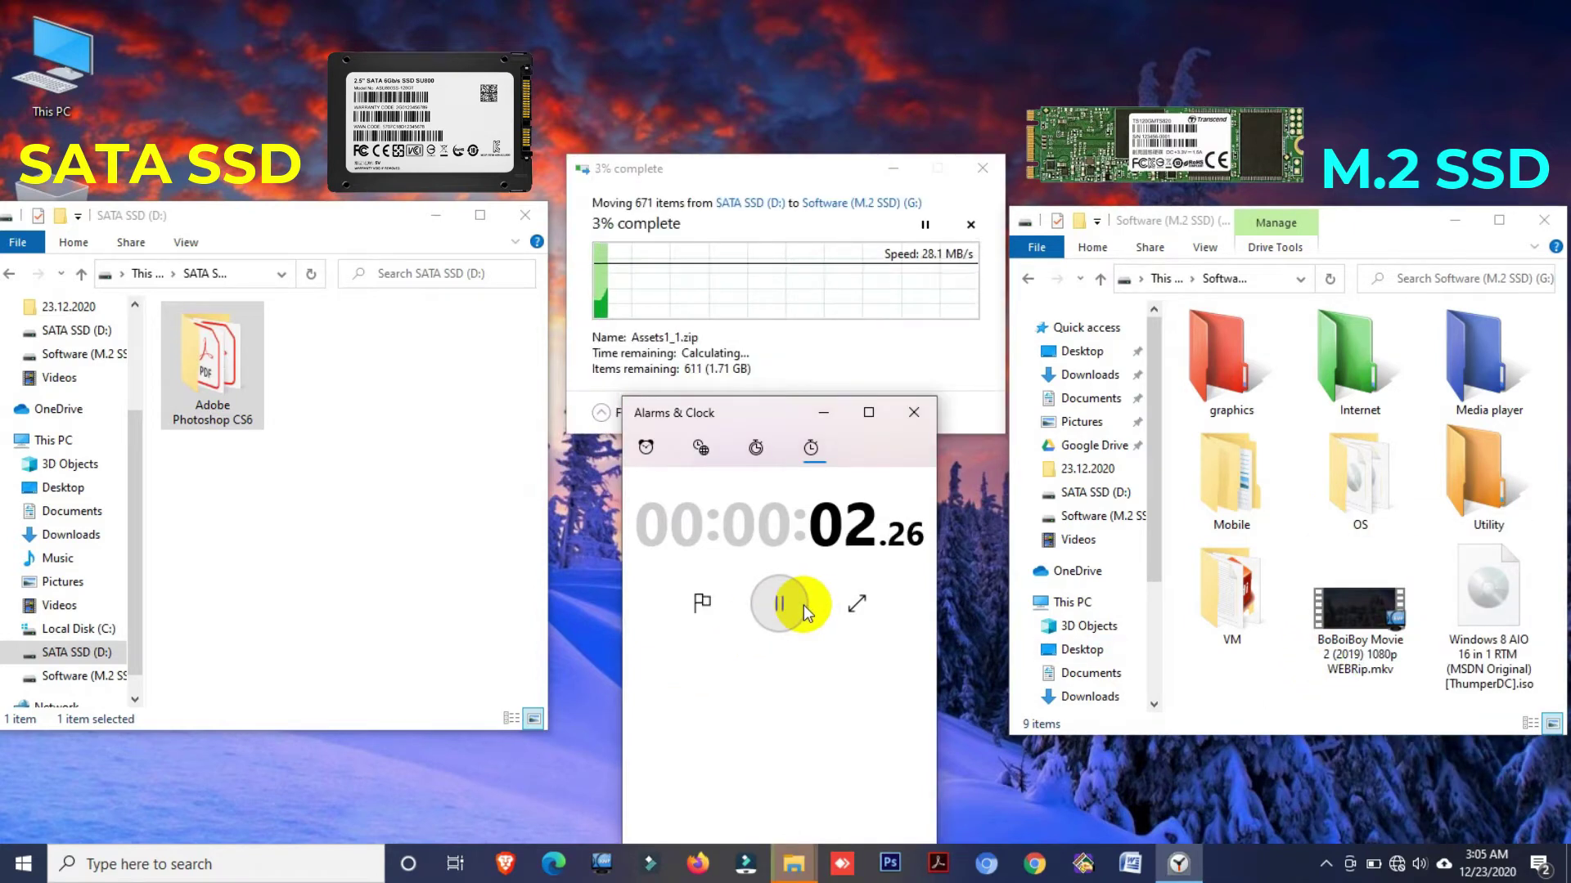
{"action": "left_click", "coordinate": [941, 278]}
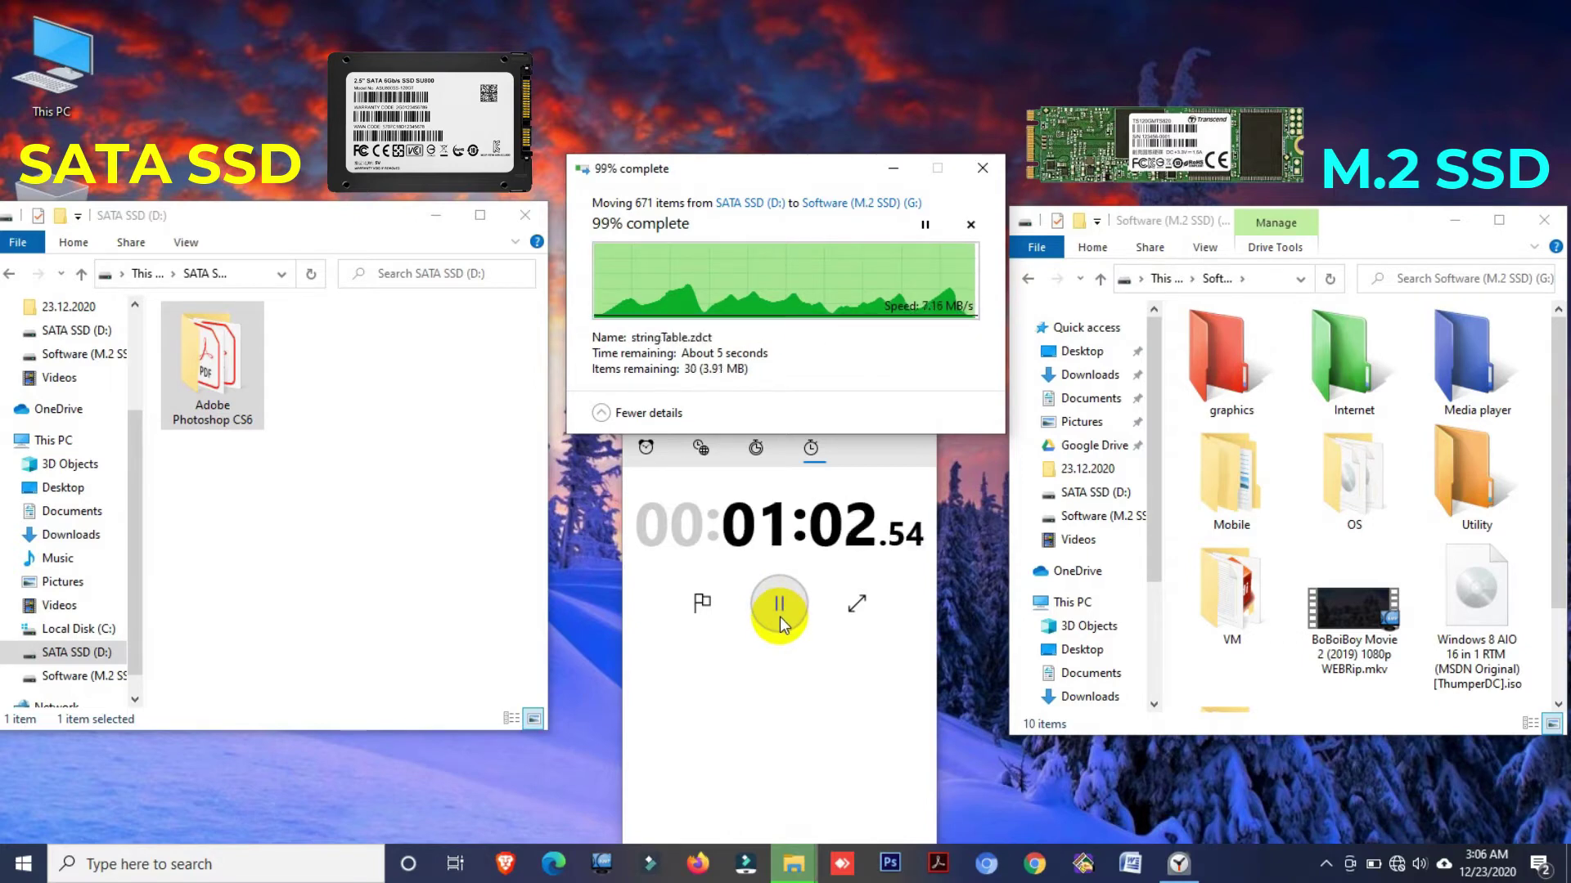
{"action": "left_click", "coordinate": [779, 605]}
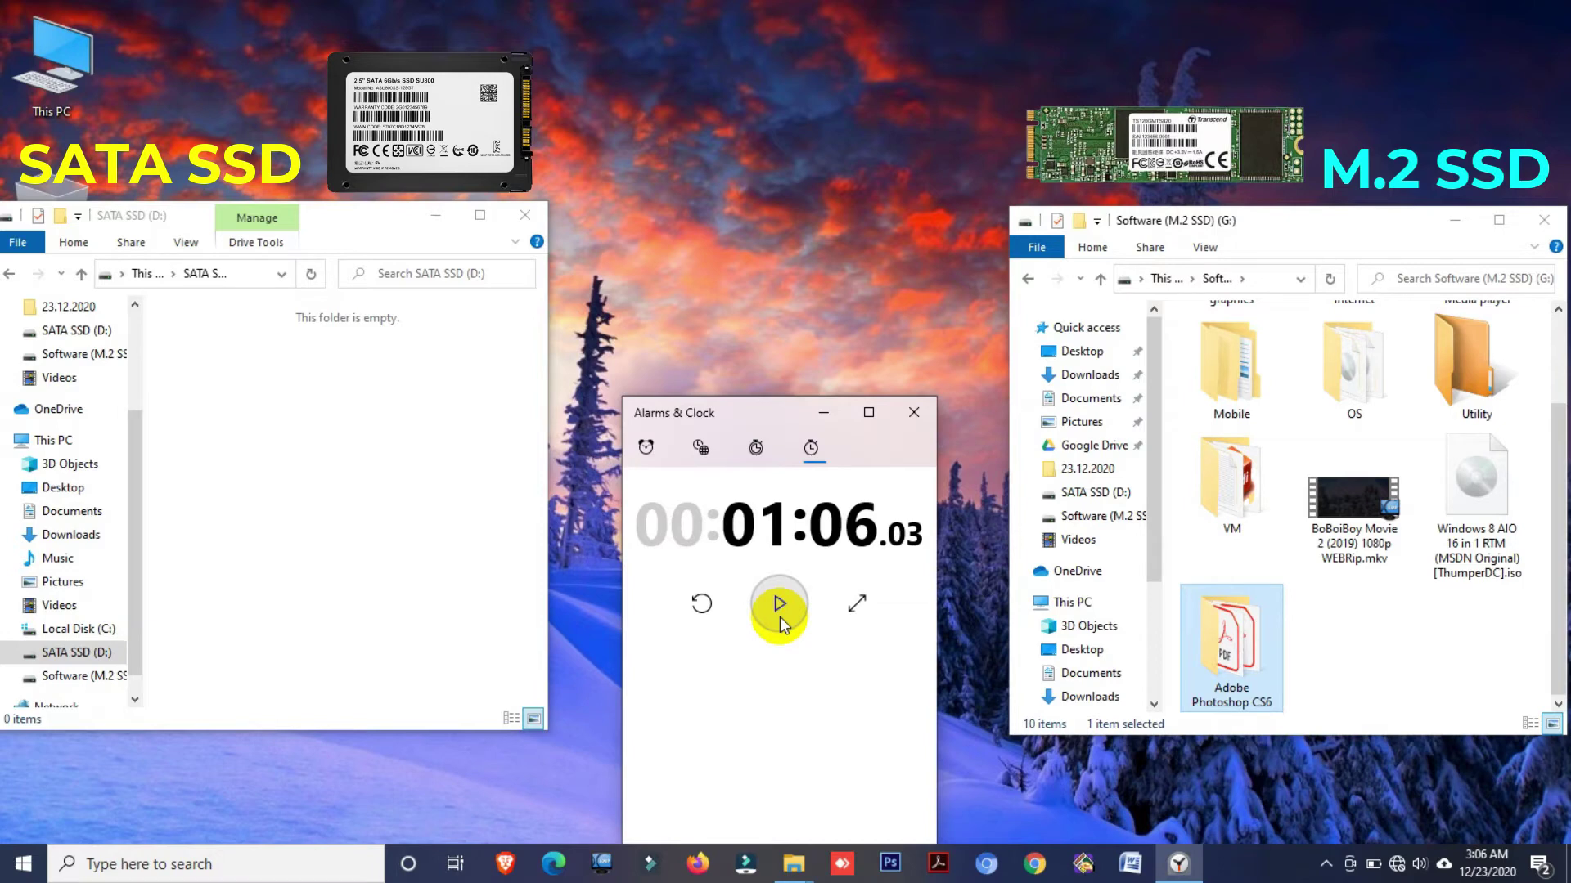
{"action": "left_click", "coordinate": [702, 604]}
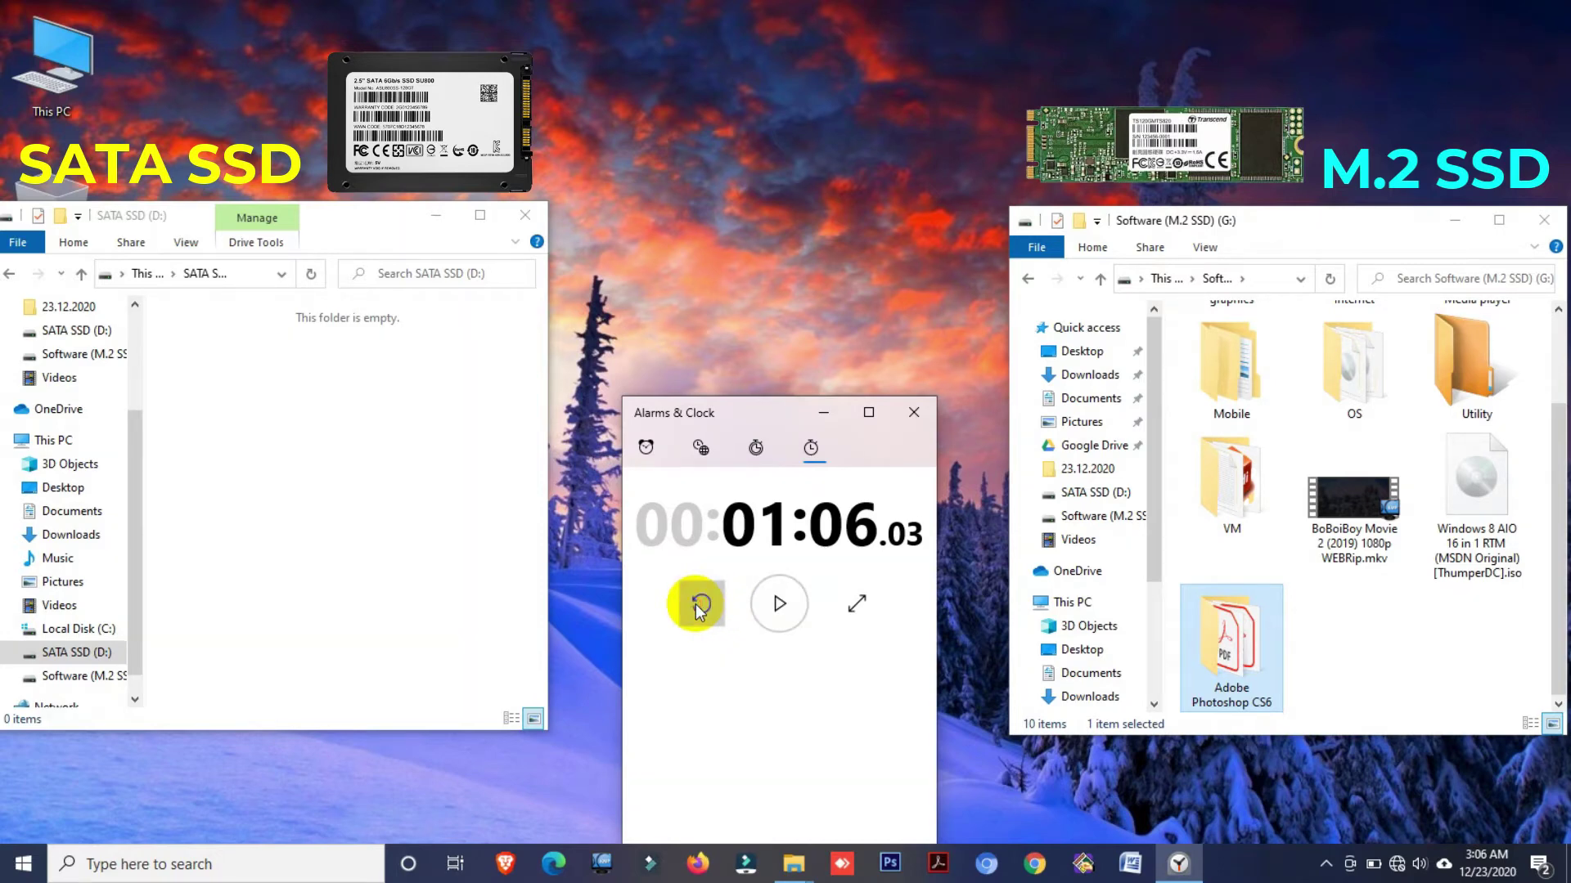
{"action": "left_click", "coordinate": [1485, 573]}
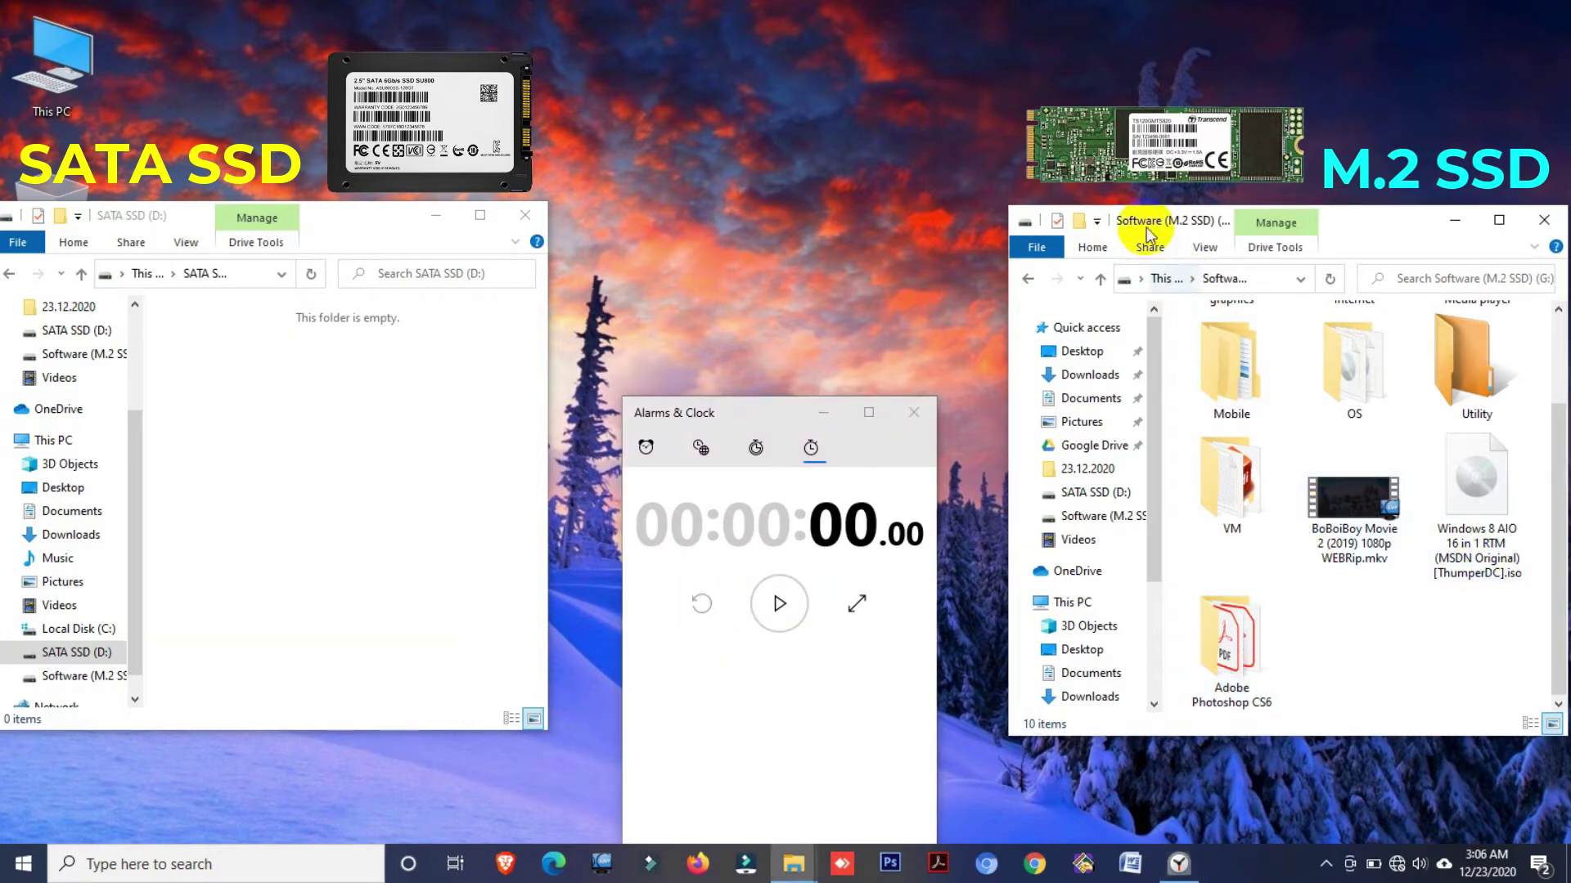
Cut the BoBoiBoy Movie 2 (2019) 1080p WEBRip.mkv video from G:
{"action": "left_click", "coordinate": [337, 444]}
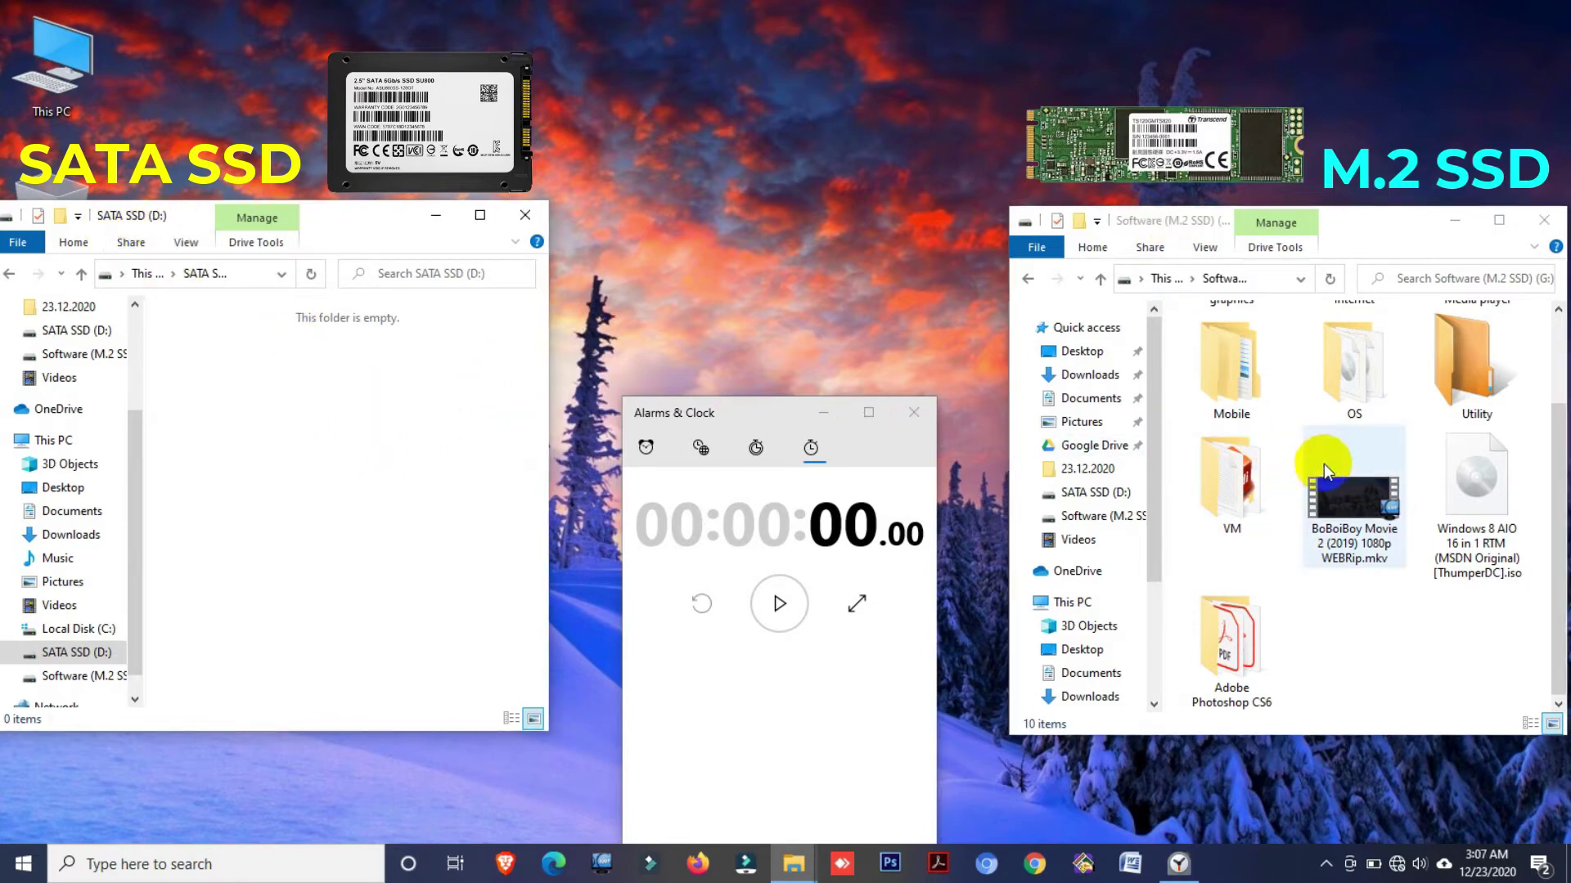
{"action": "left_click", "coordinate": [1372, 491]}
{"action": "right_click", "coordinate": [1371, 486]}
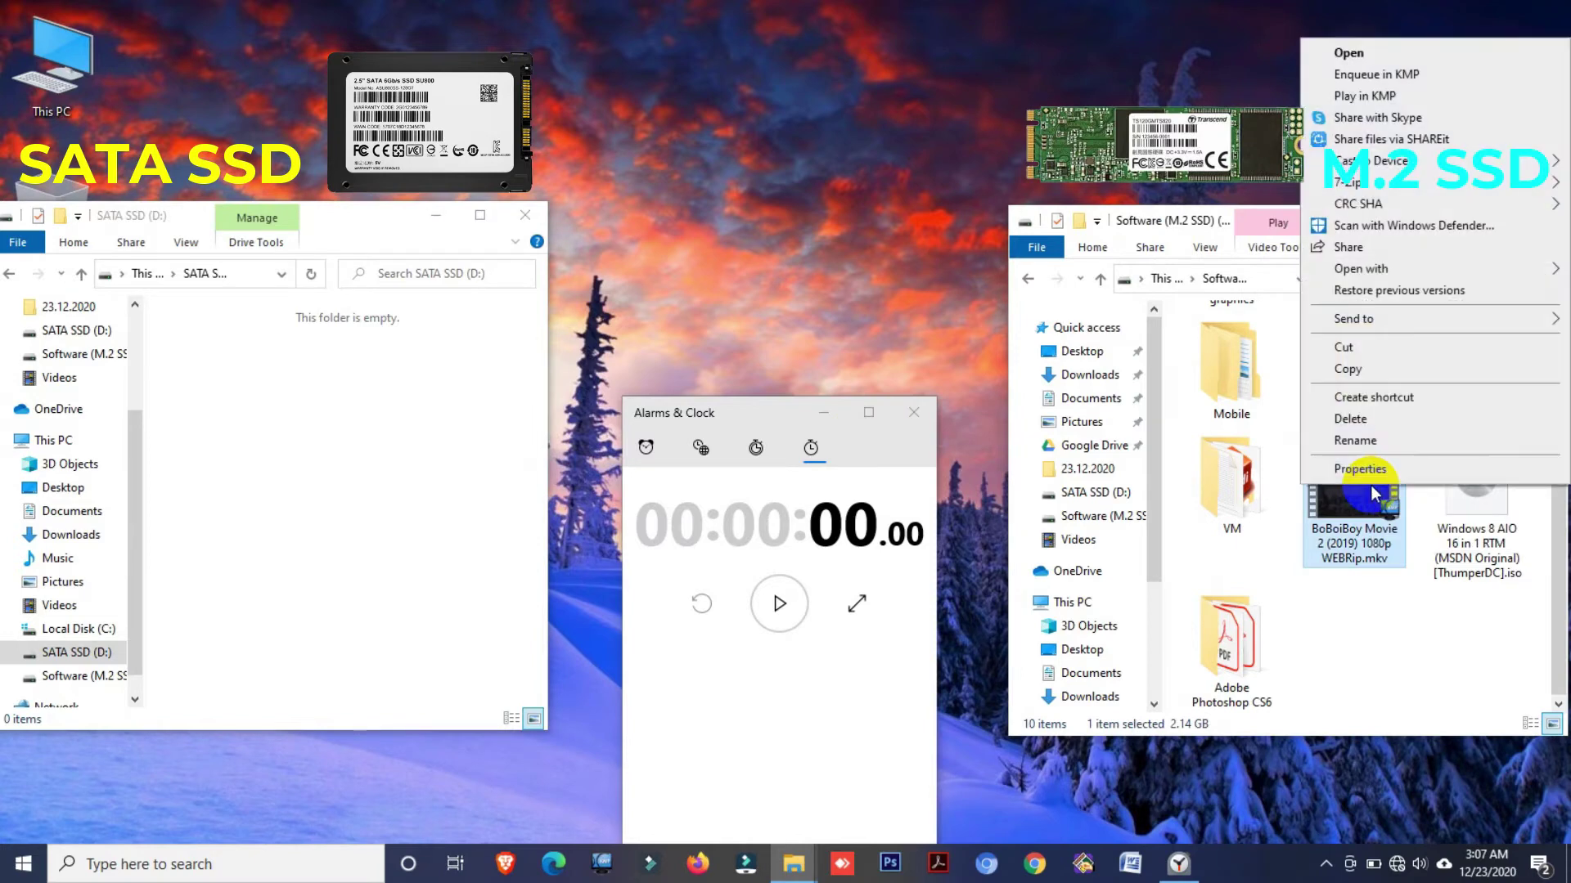
{"action": "left_click", "coordinate": [1358, 351]}
Paste the video into D:, timing the move at 10.89 seconds
{"action": "left_click", "coordinate": [500, 468]}
{"action": "right_click", "coordinate": [500, 473]}
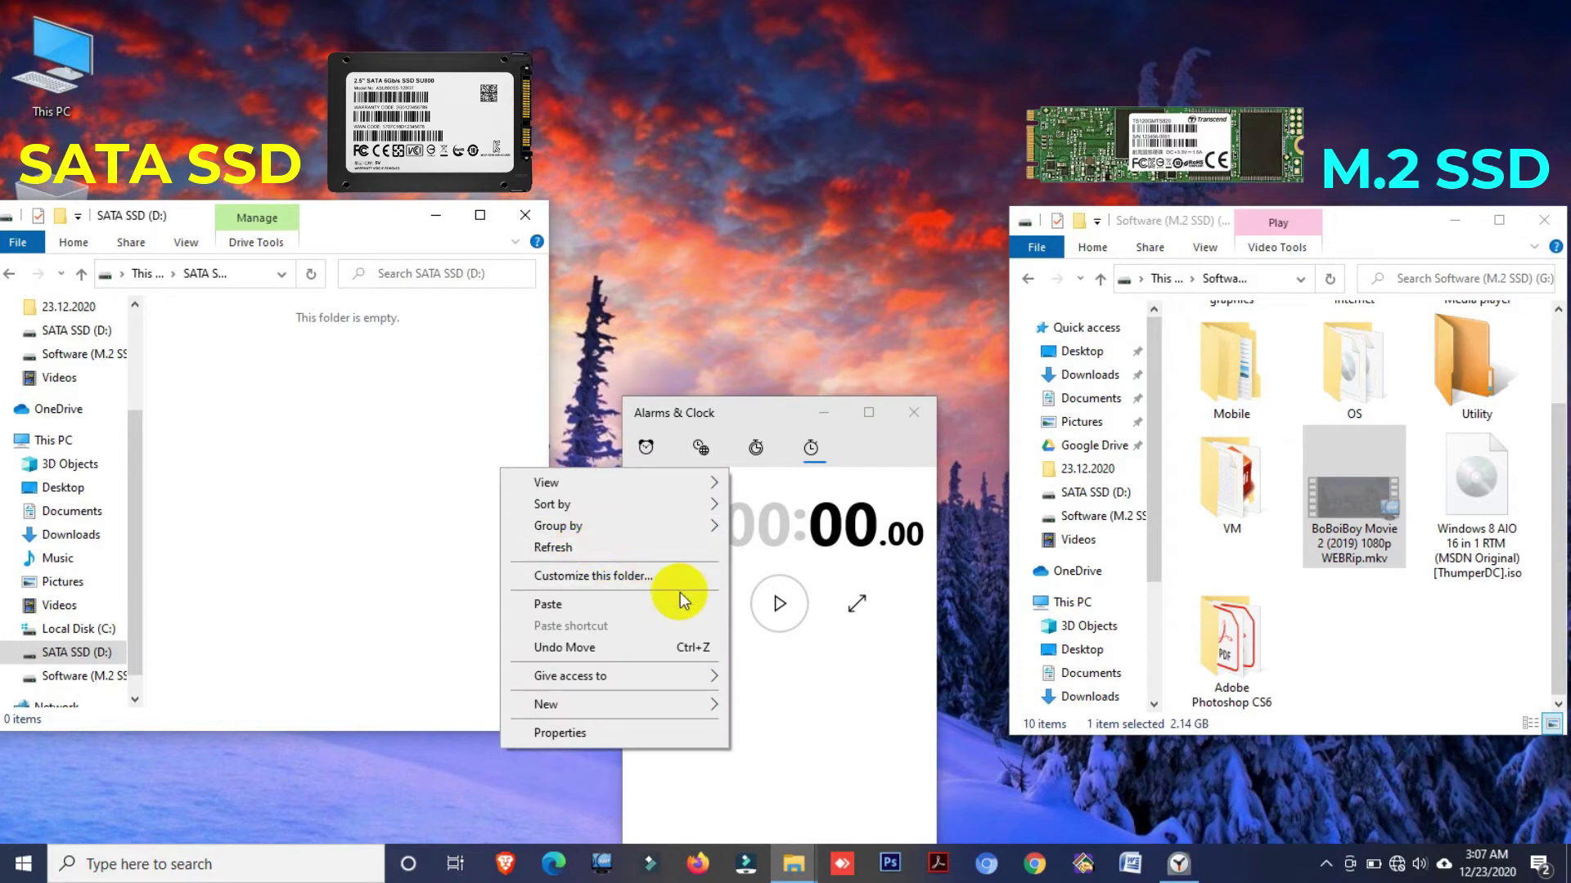
{"action": "left_click", "coordinate": [716, 606]}
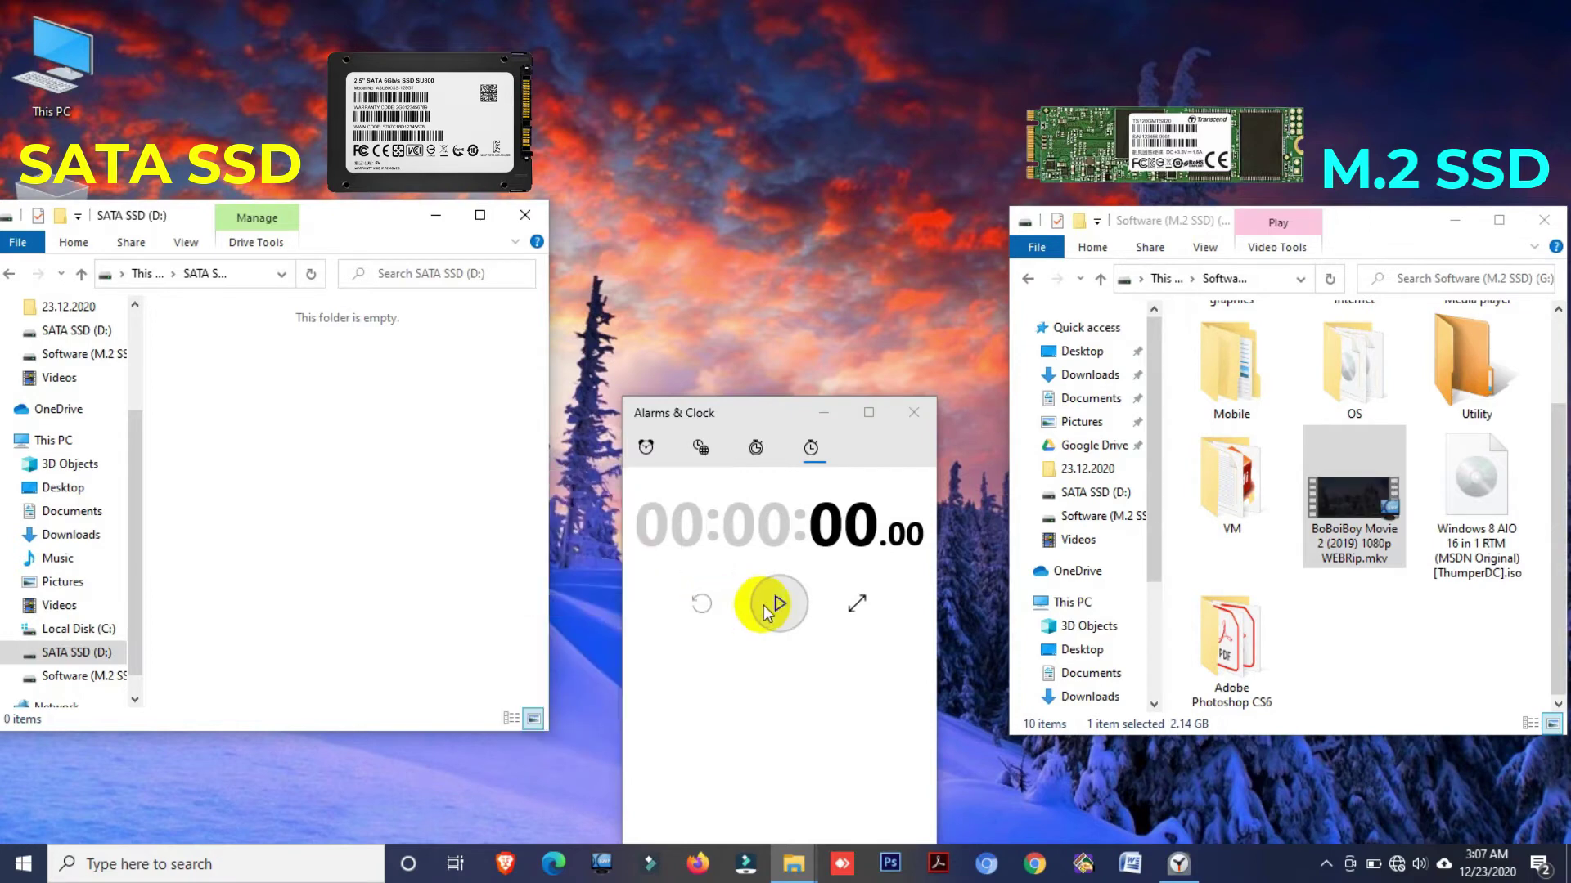
{"action": "left_click", "coordinate": [767, 610]}
{"action": "left_click", "coordinate": [938, 301]}
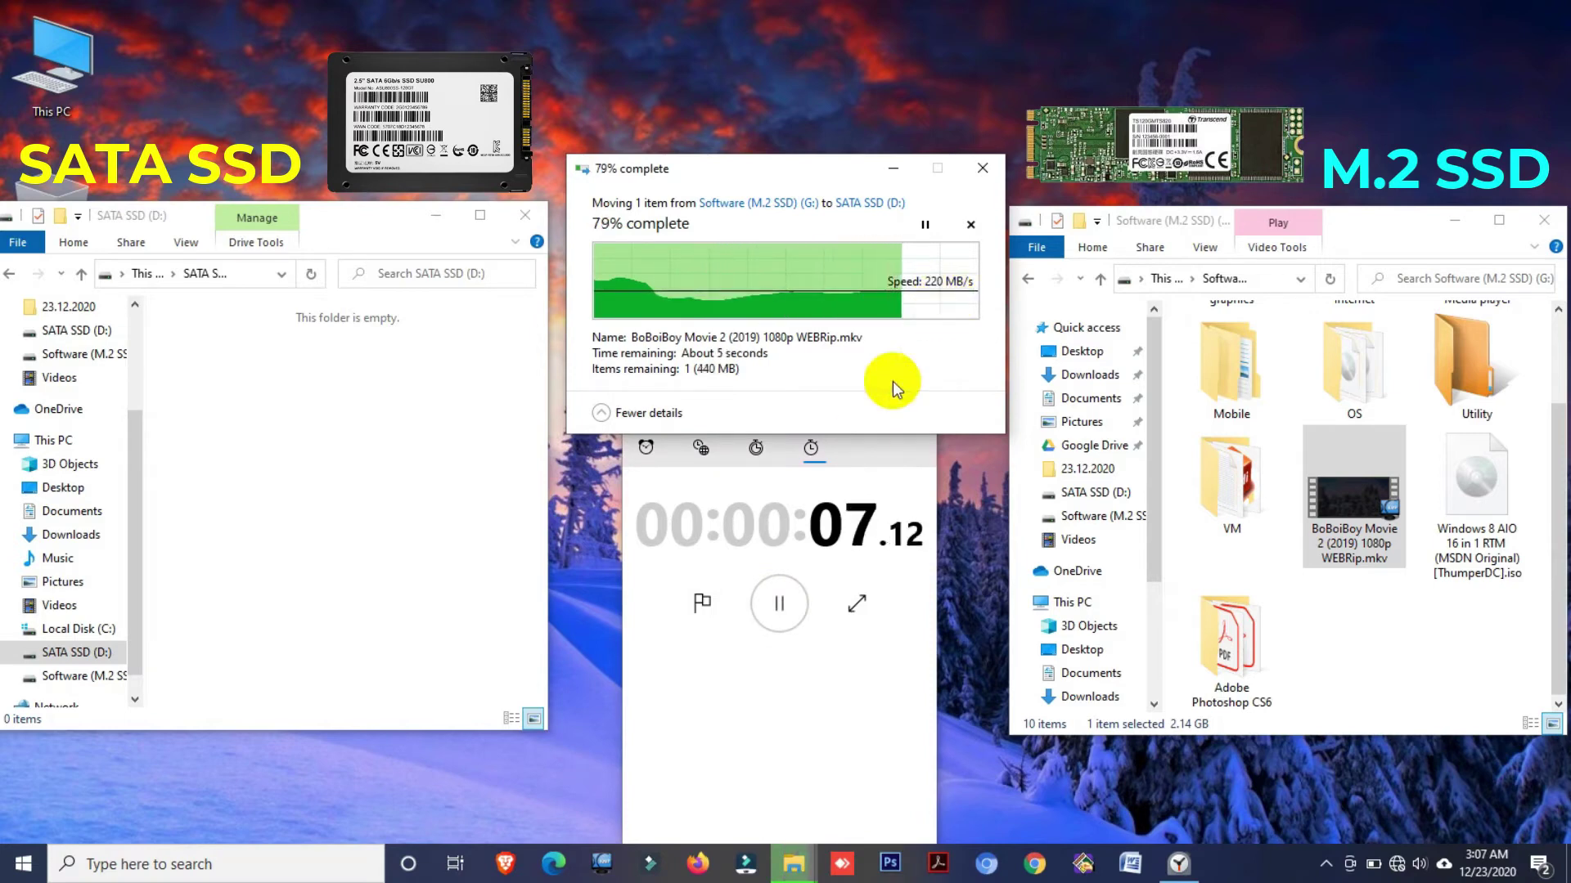
{"action": "left_click", "coordinate": [774, 622]}
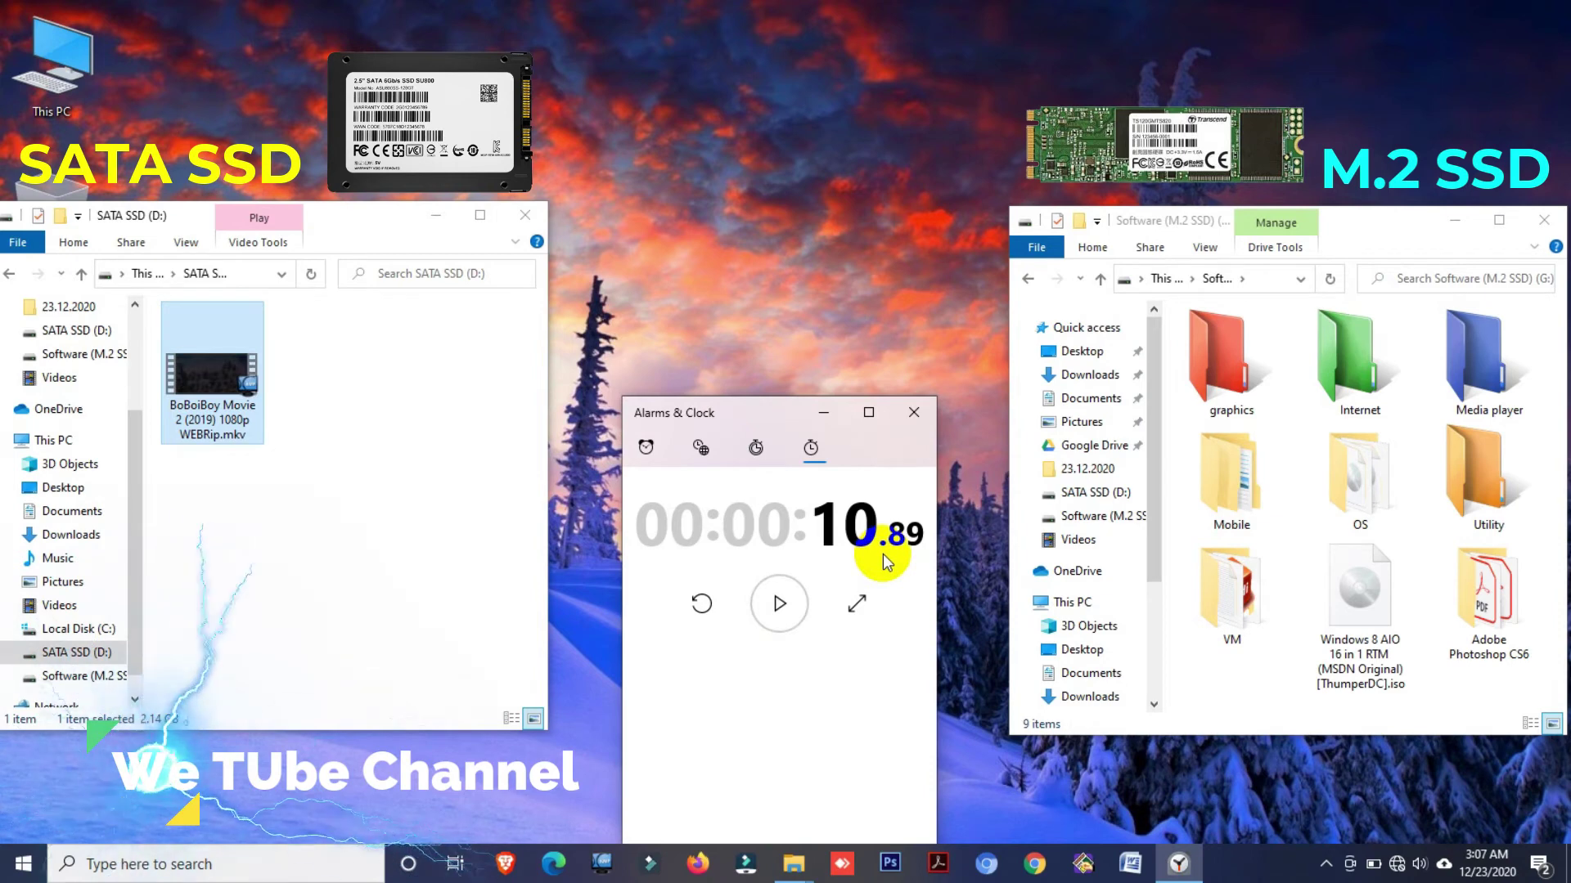
{"action": "left_click", "coordinate": [403, 526]}
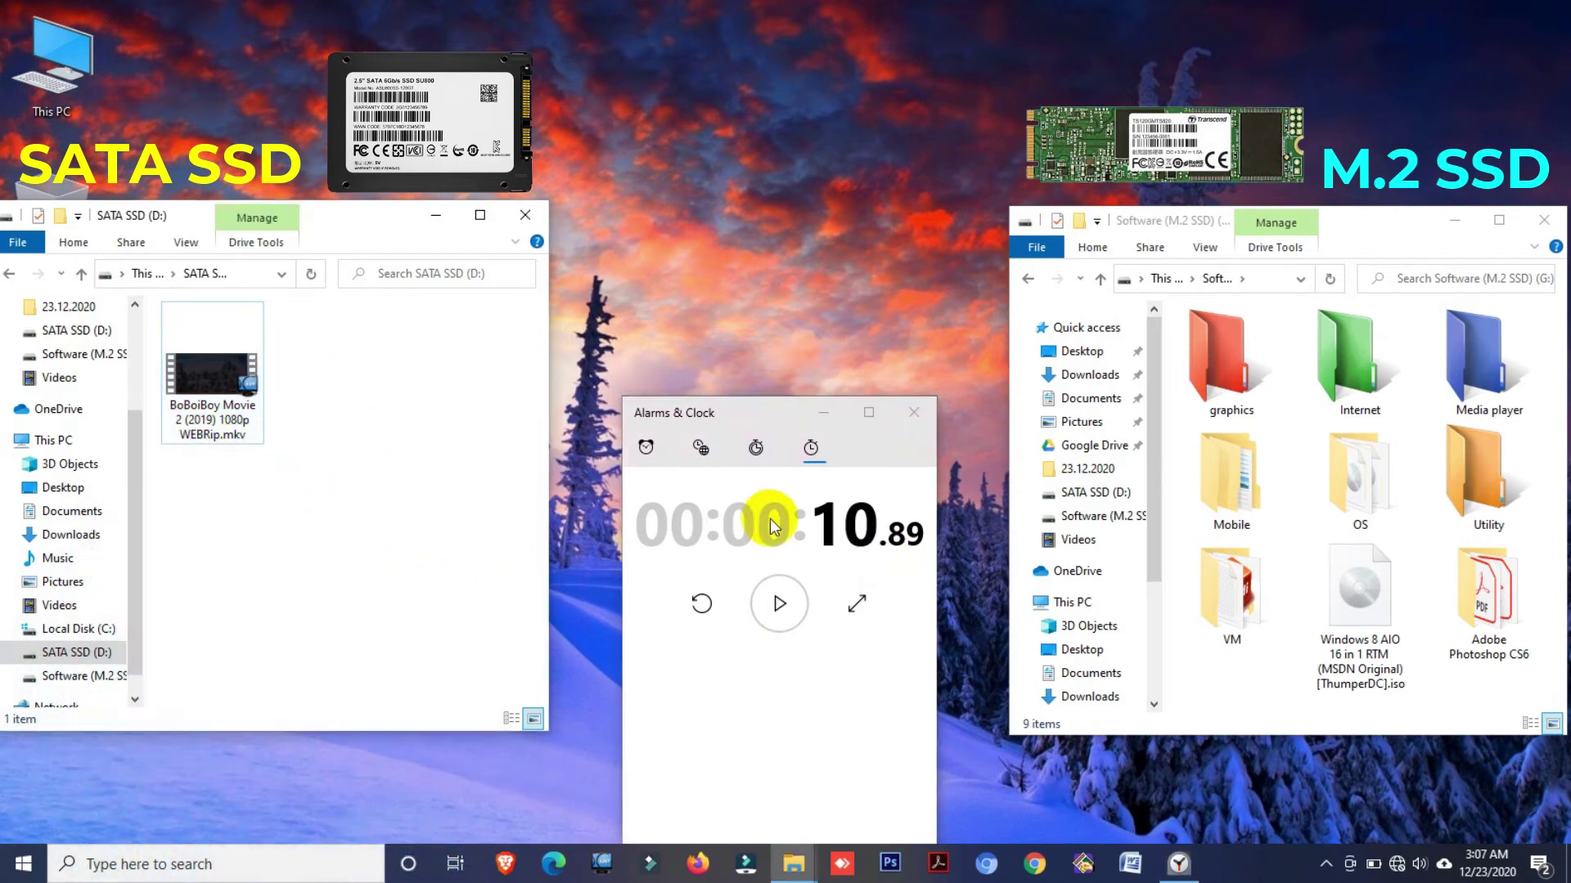
Reset the stopwatch and cut the Windows 8 AIO ISO from G:
{"action": "left_click", "coordinate": [702, 605]}
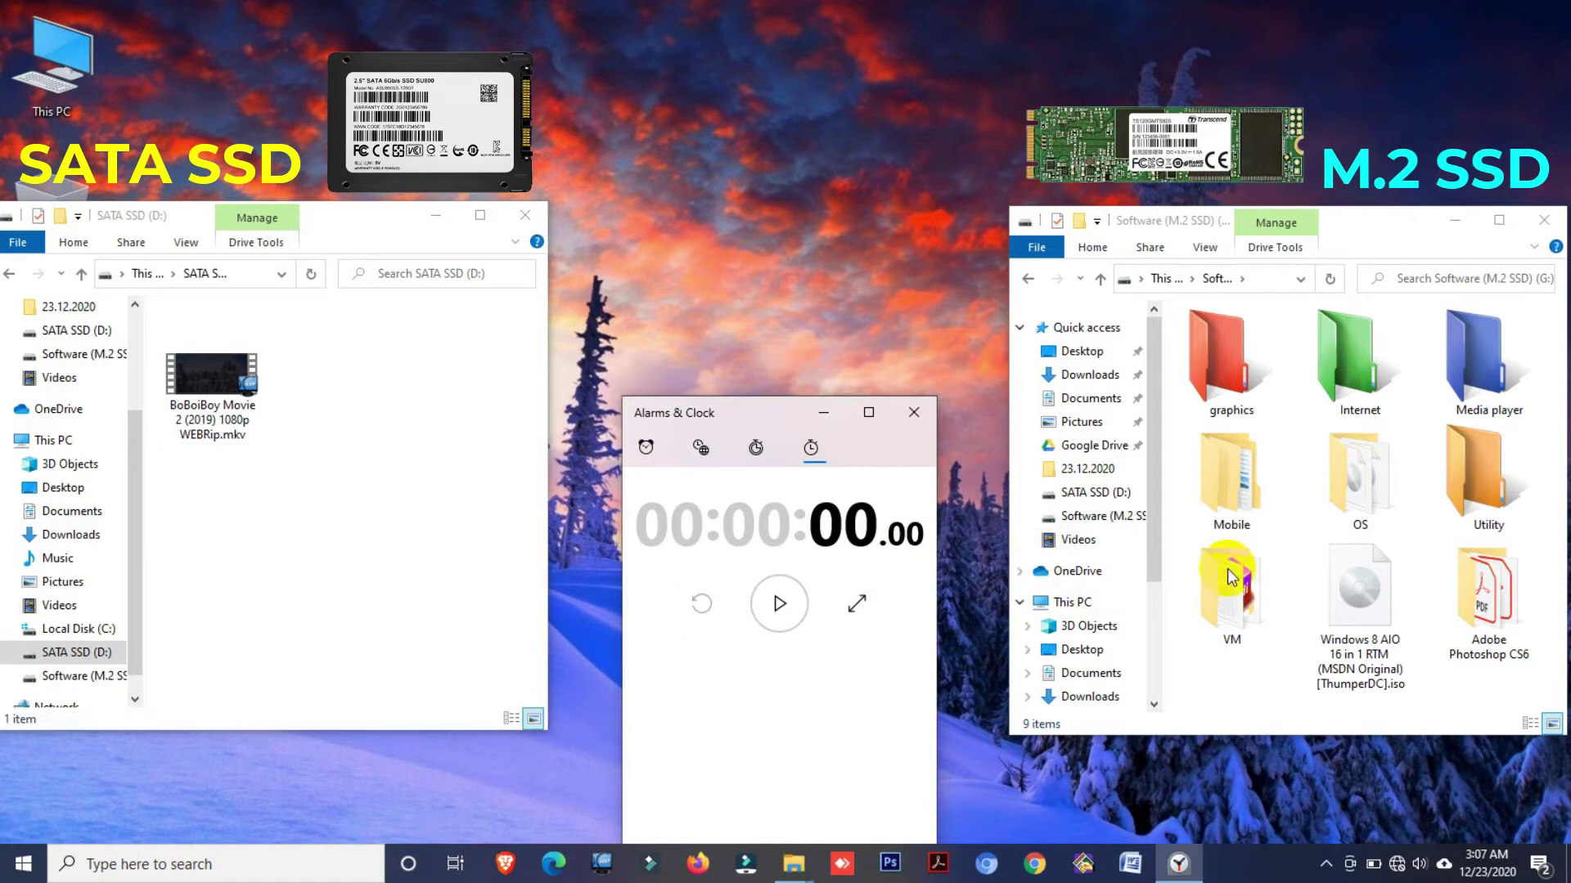
{"action": "left_click", "coordinate": [1346, 618]}
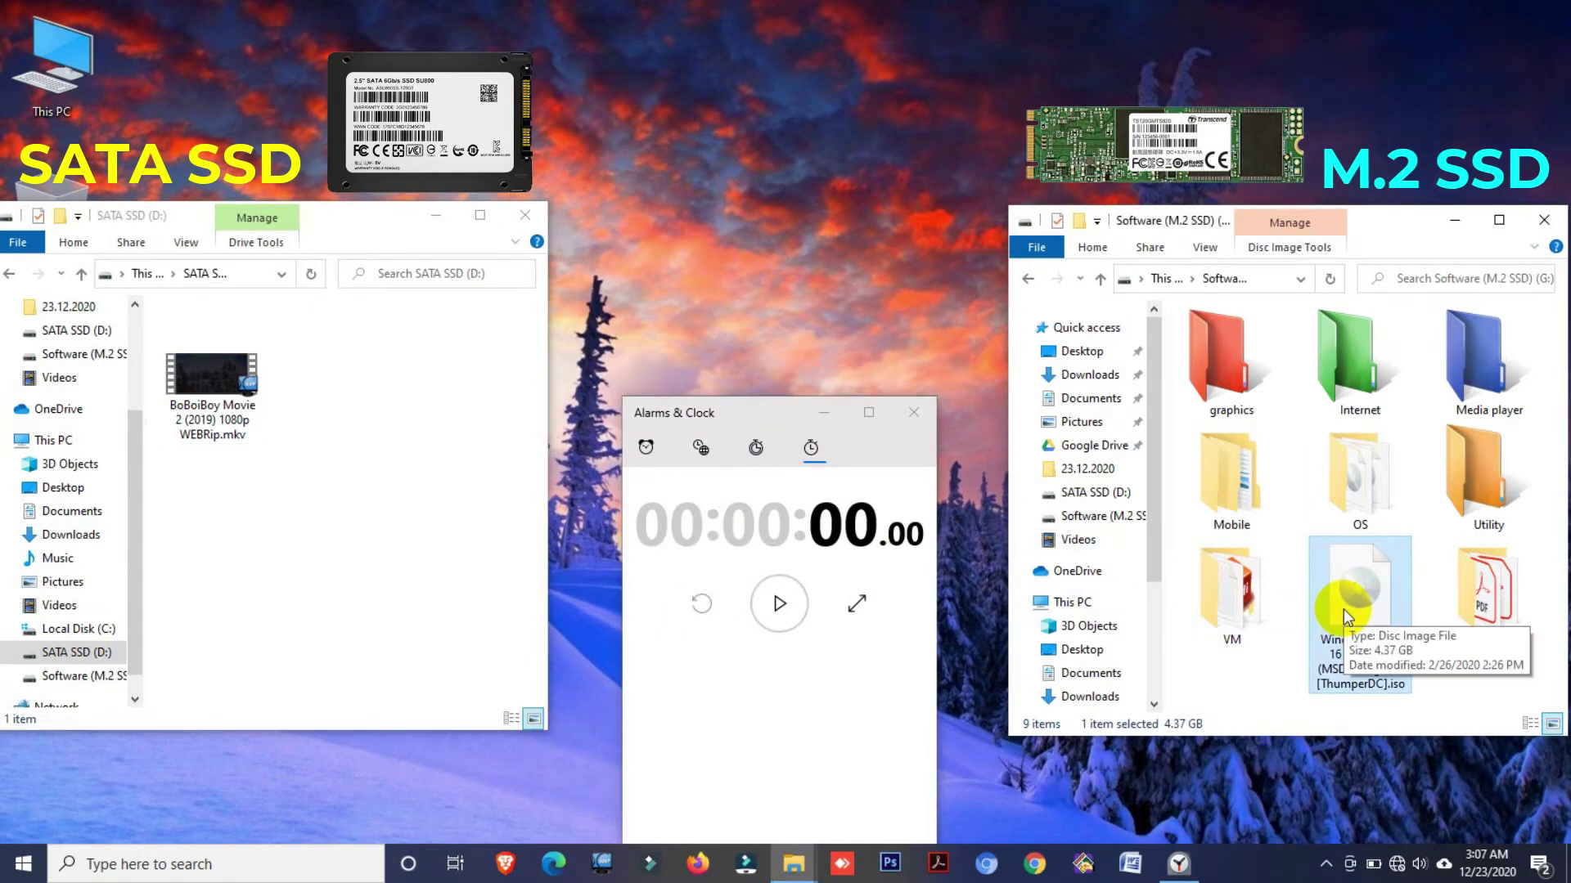
{"action": "double_click", "coordinate": [1345, 615]}
{"action": "right_click", "coordinate": [1342, 609]}
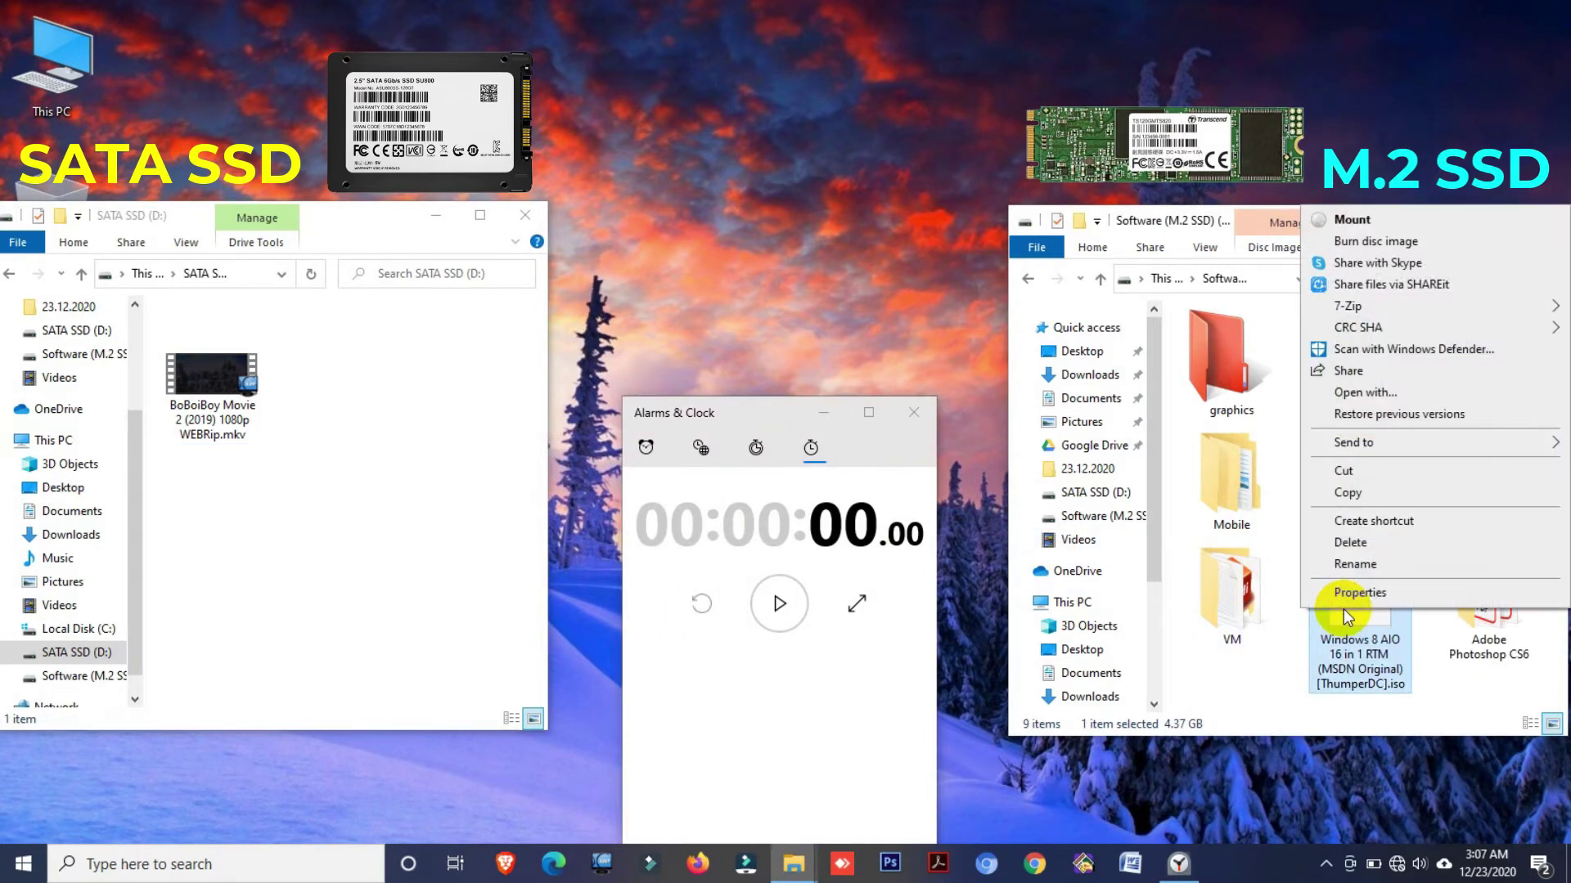
{"action": "left_click", "coordinate": [1352, 472]}
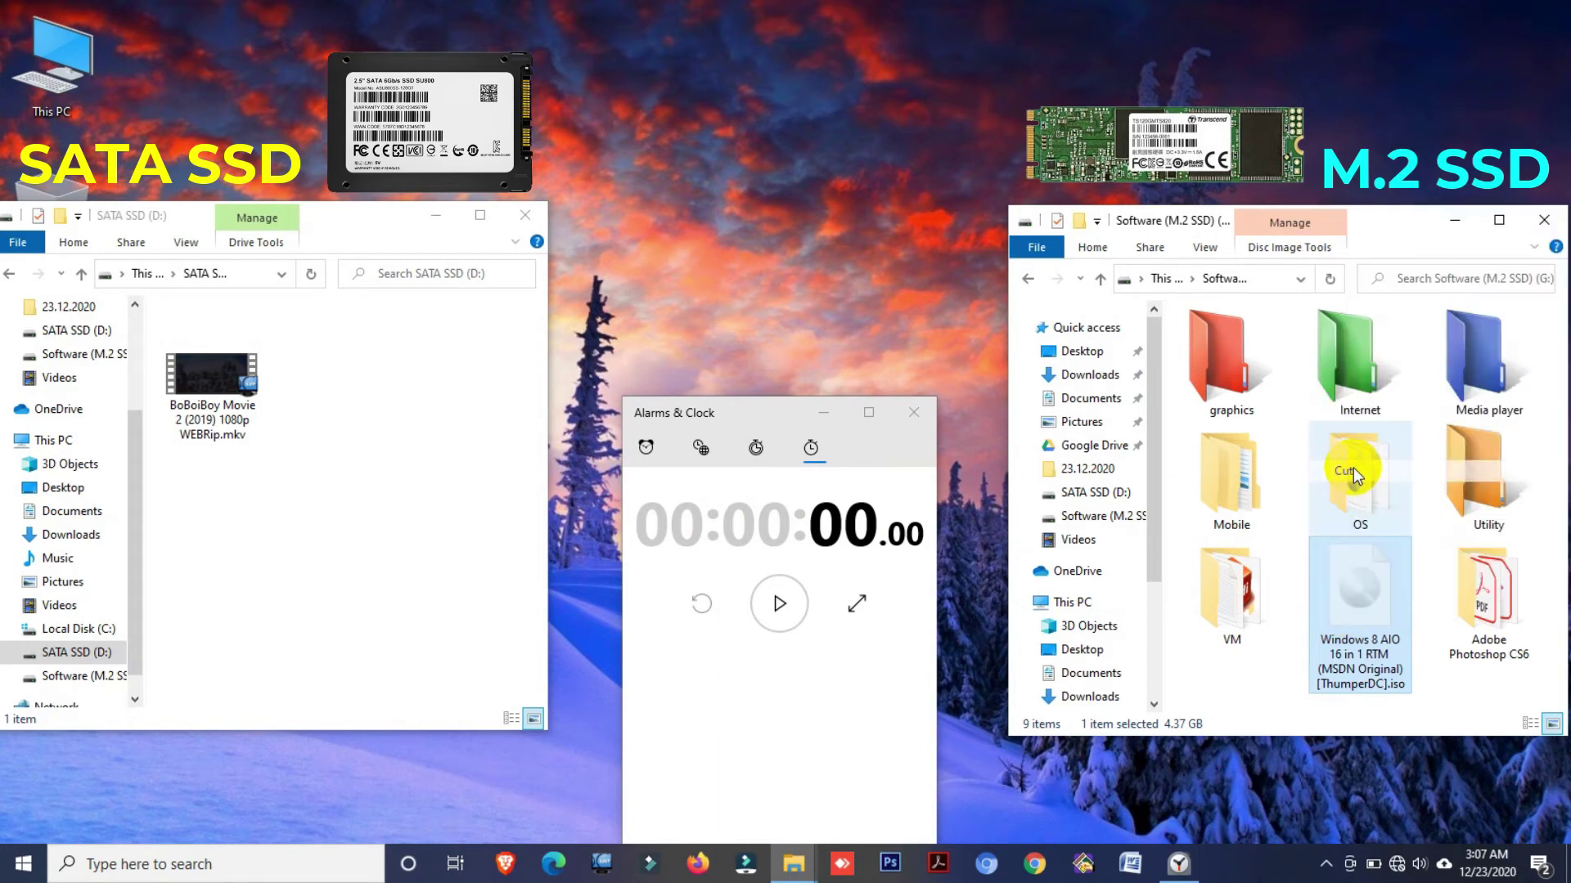
Paste the ISO into D:, time the move at 23.31 s, then reset the stopwatch
{"action": "left_click", "coordinate": [528, 468]}
{"action": "right_click", "coordinate": [529, 470]}
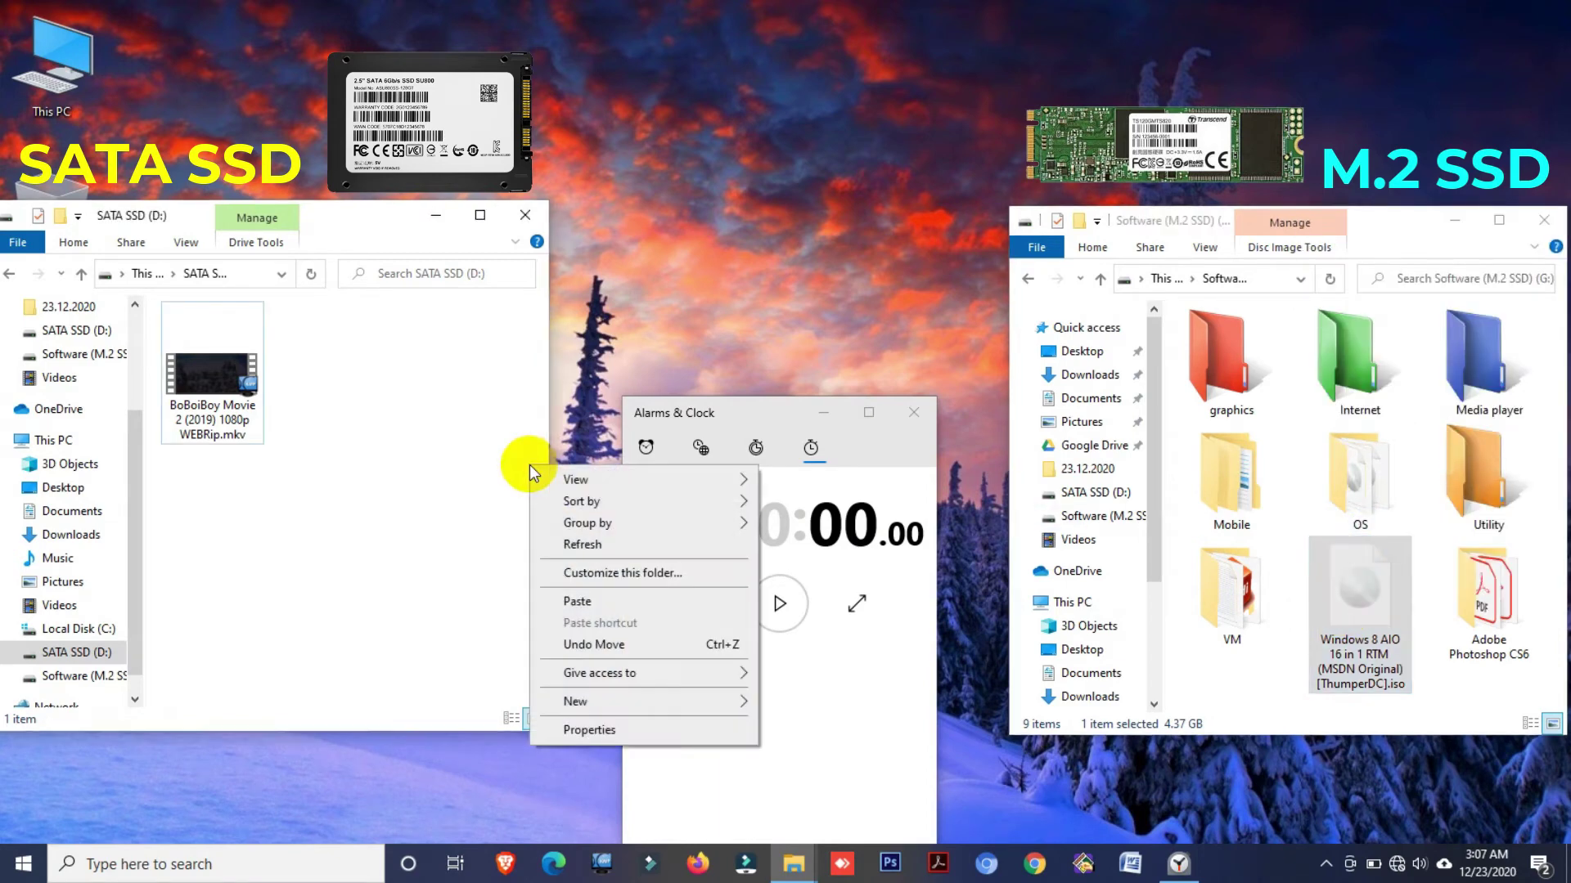
{"action": "left_click", "coordinate": [730, 604]}
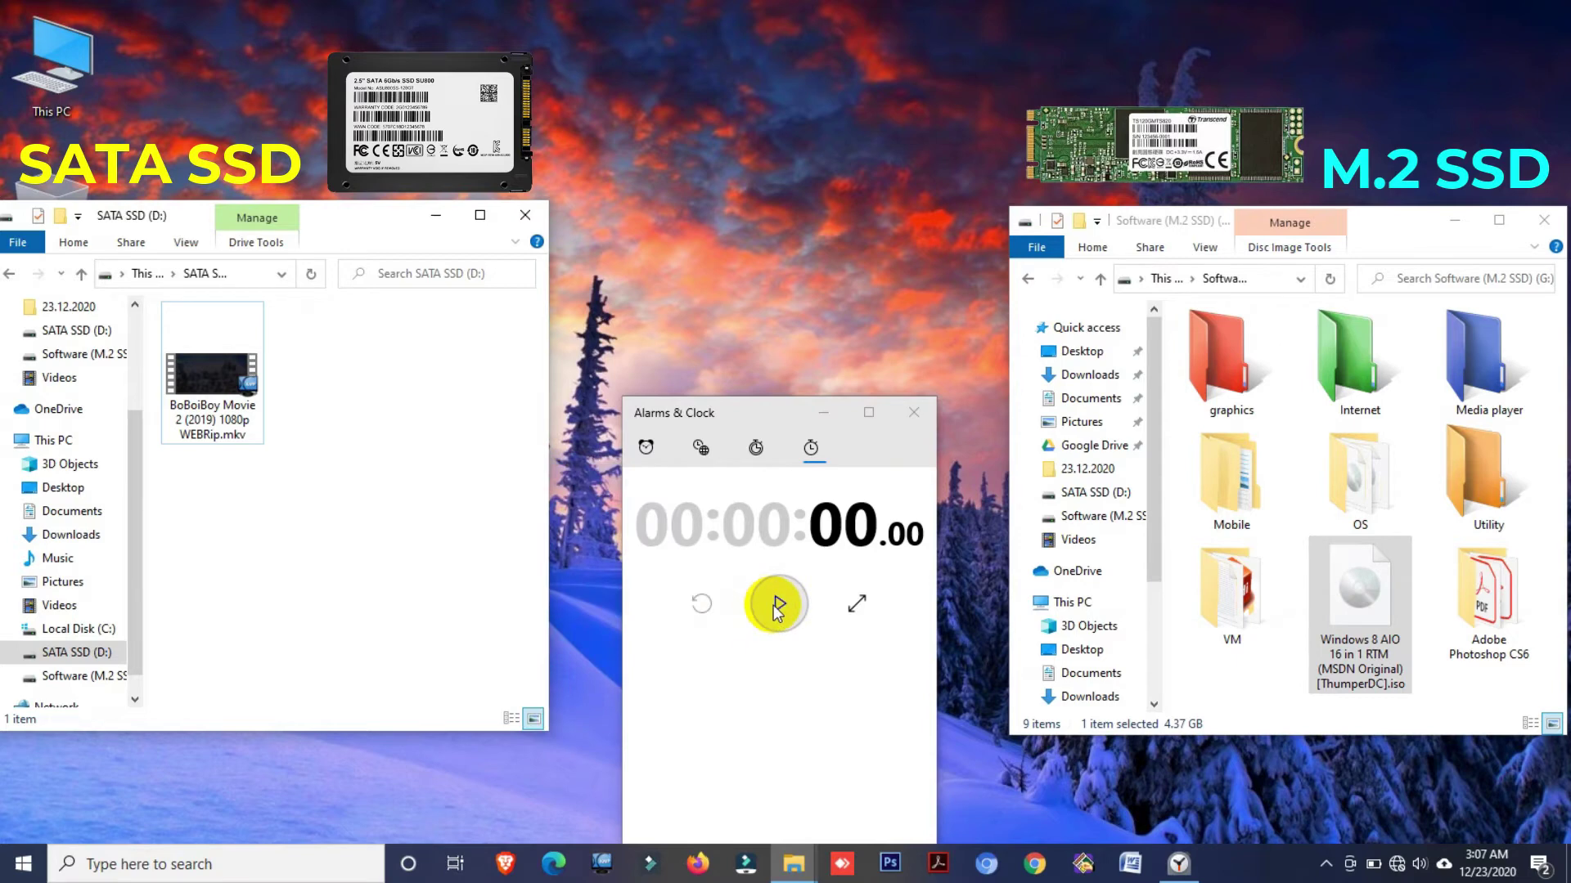
{"action": "left_click", "coordinate": [776, 605]}
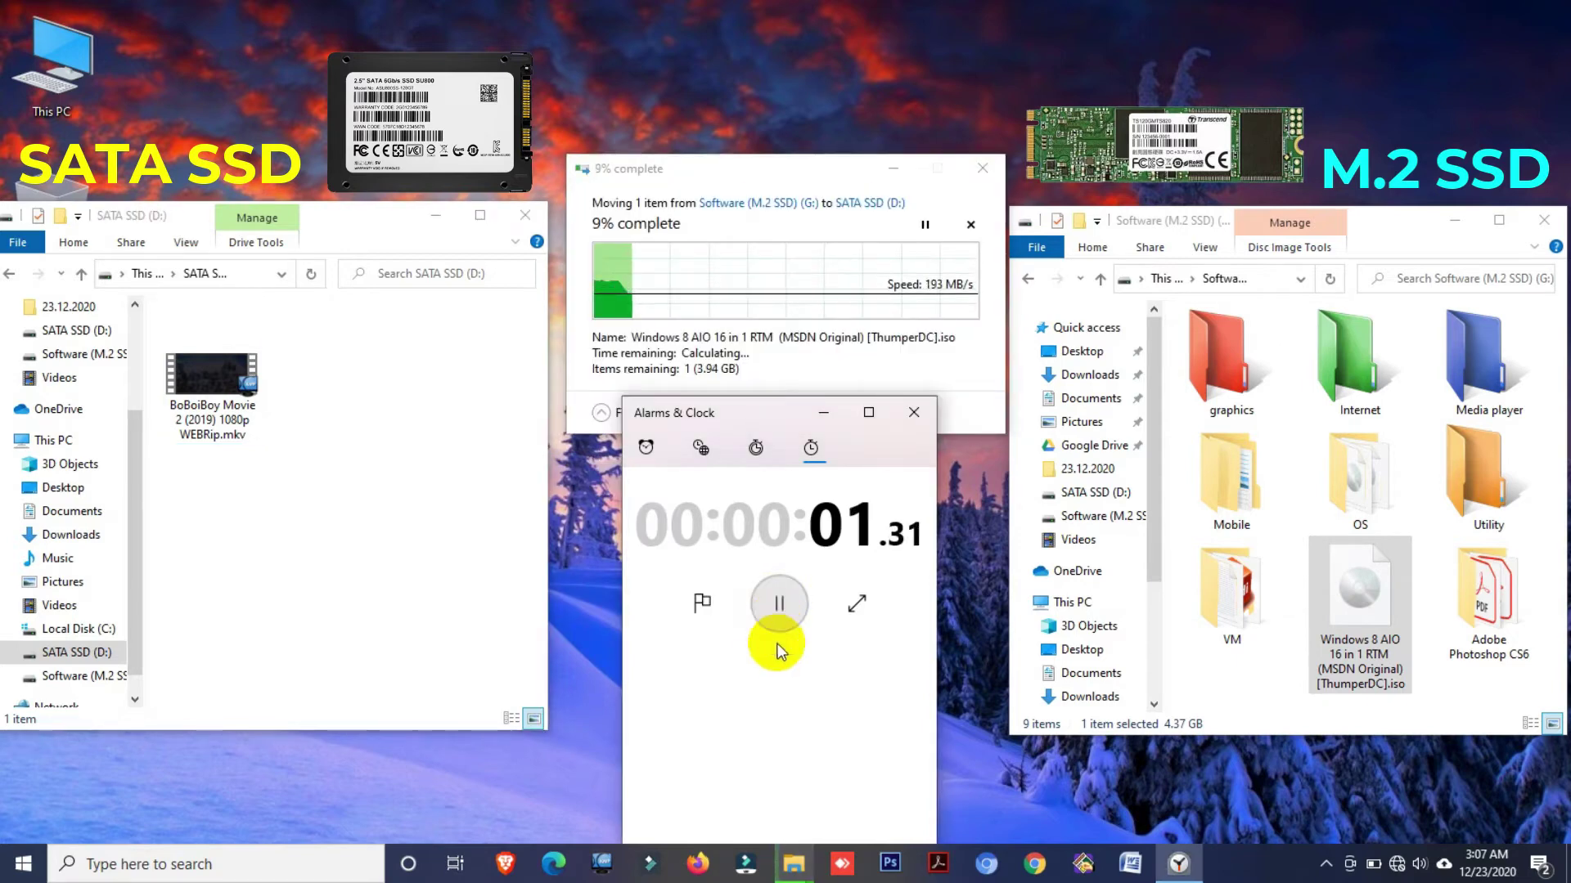
{"action": "left_click", "coordinate": [816, 342]}
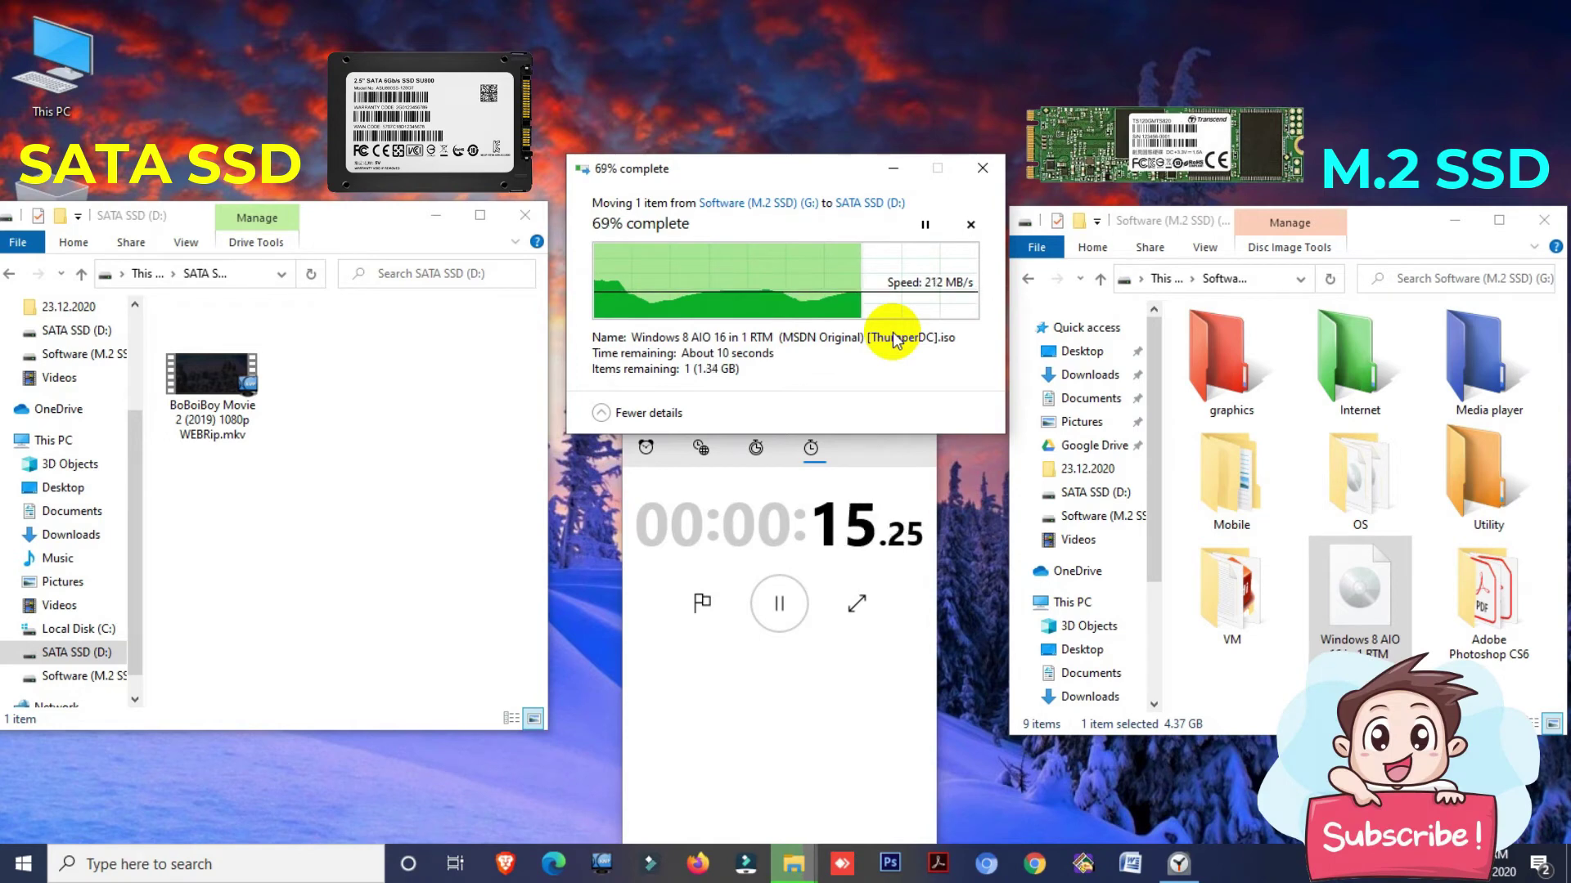
{"action": "left_click", "coordinate": [786, 612]}
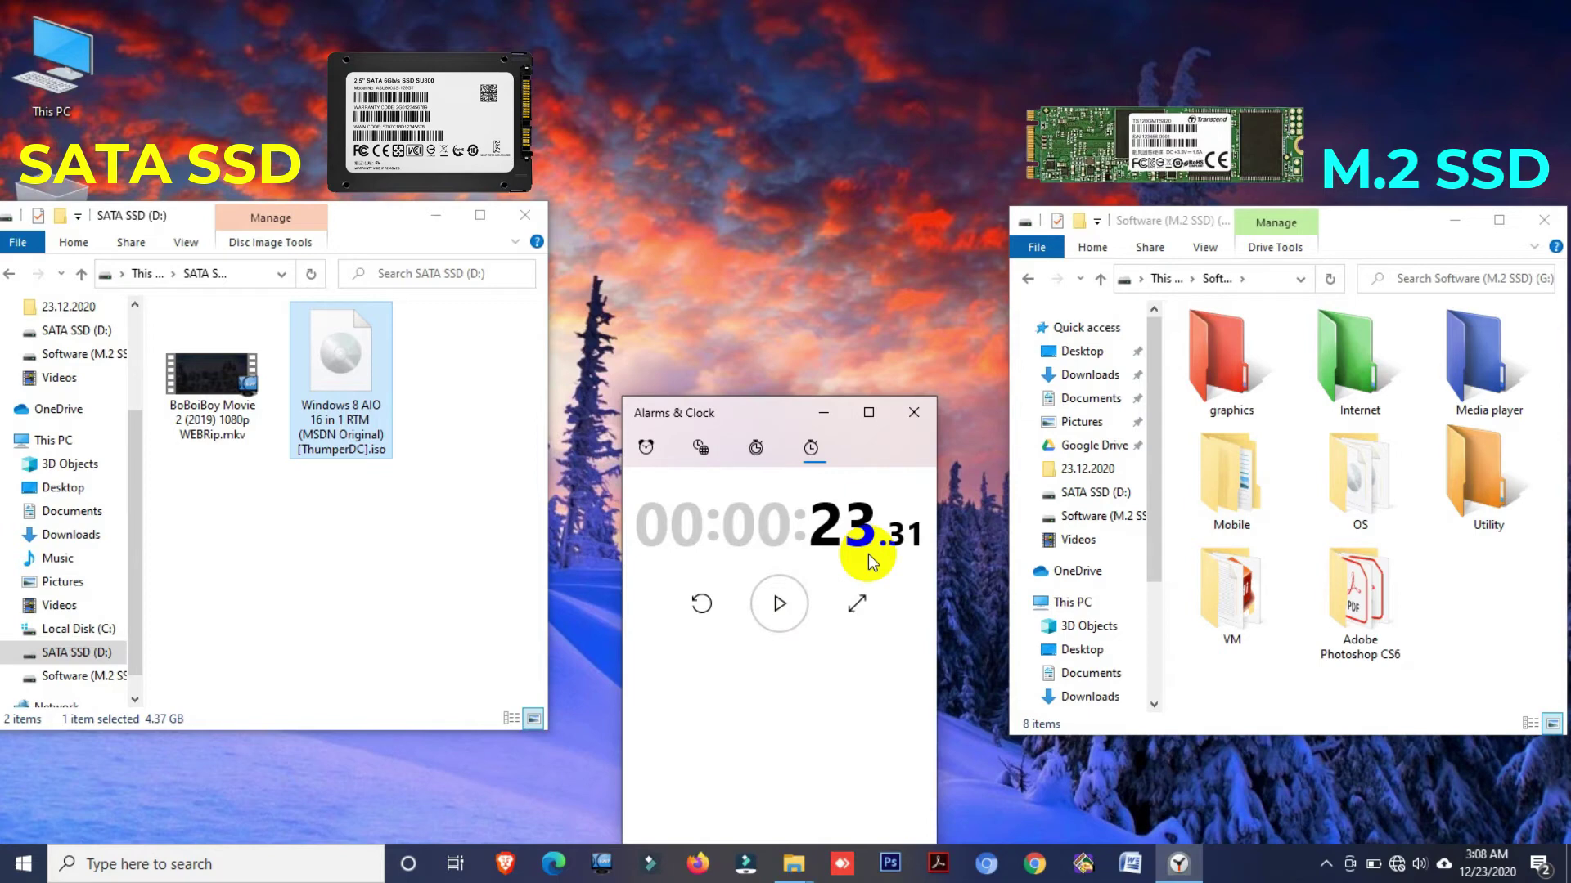
{"action": "left_click", "coordinate": [694, 615]}
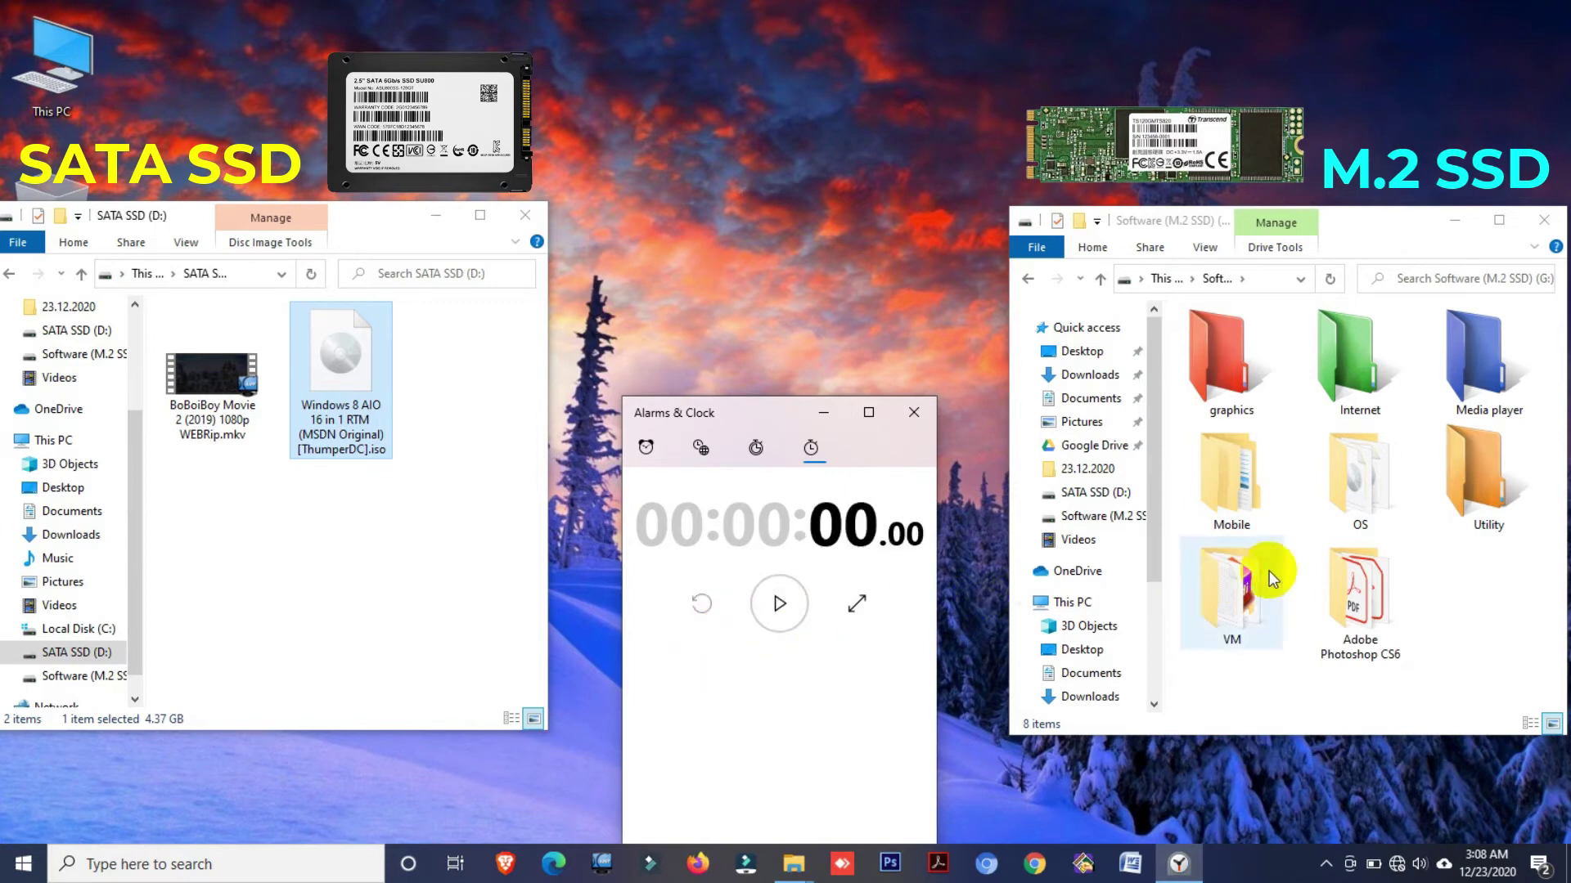
Cut the Adobe Photoshop CS6 folder from G:
{"action": "left_click", "coordinate": [1371, 595]}
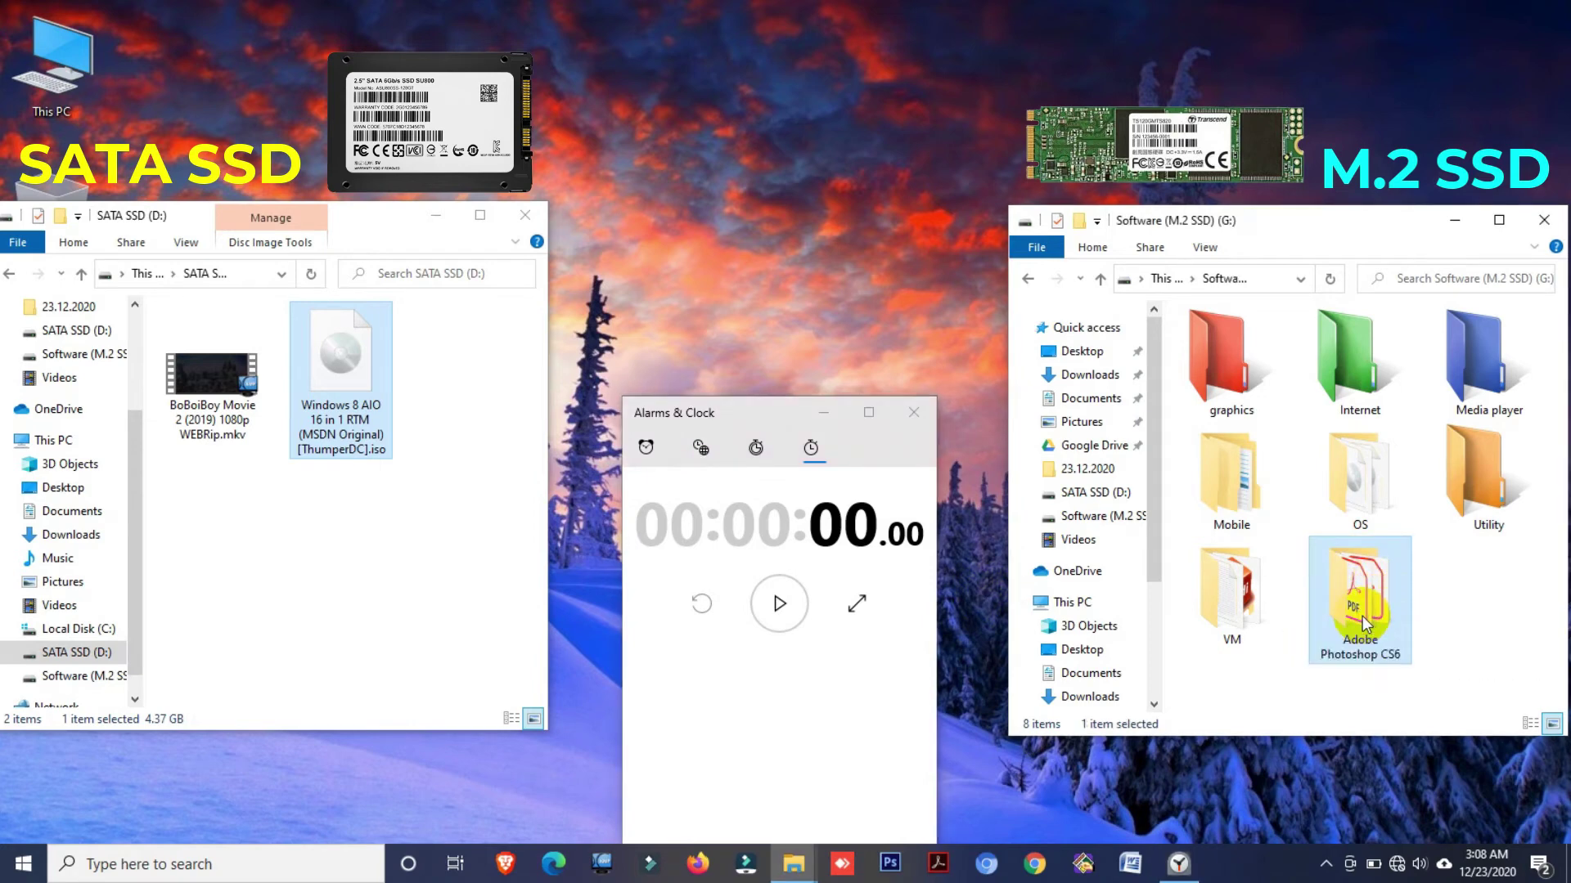
{"action": "right_click", "coordinate": [1363, 626]}
{"action": "left_click", "coordinate": [1383, 497]}
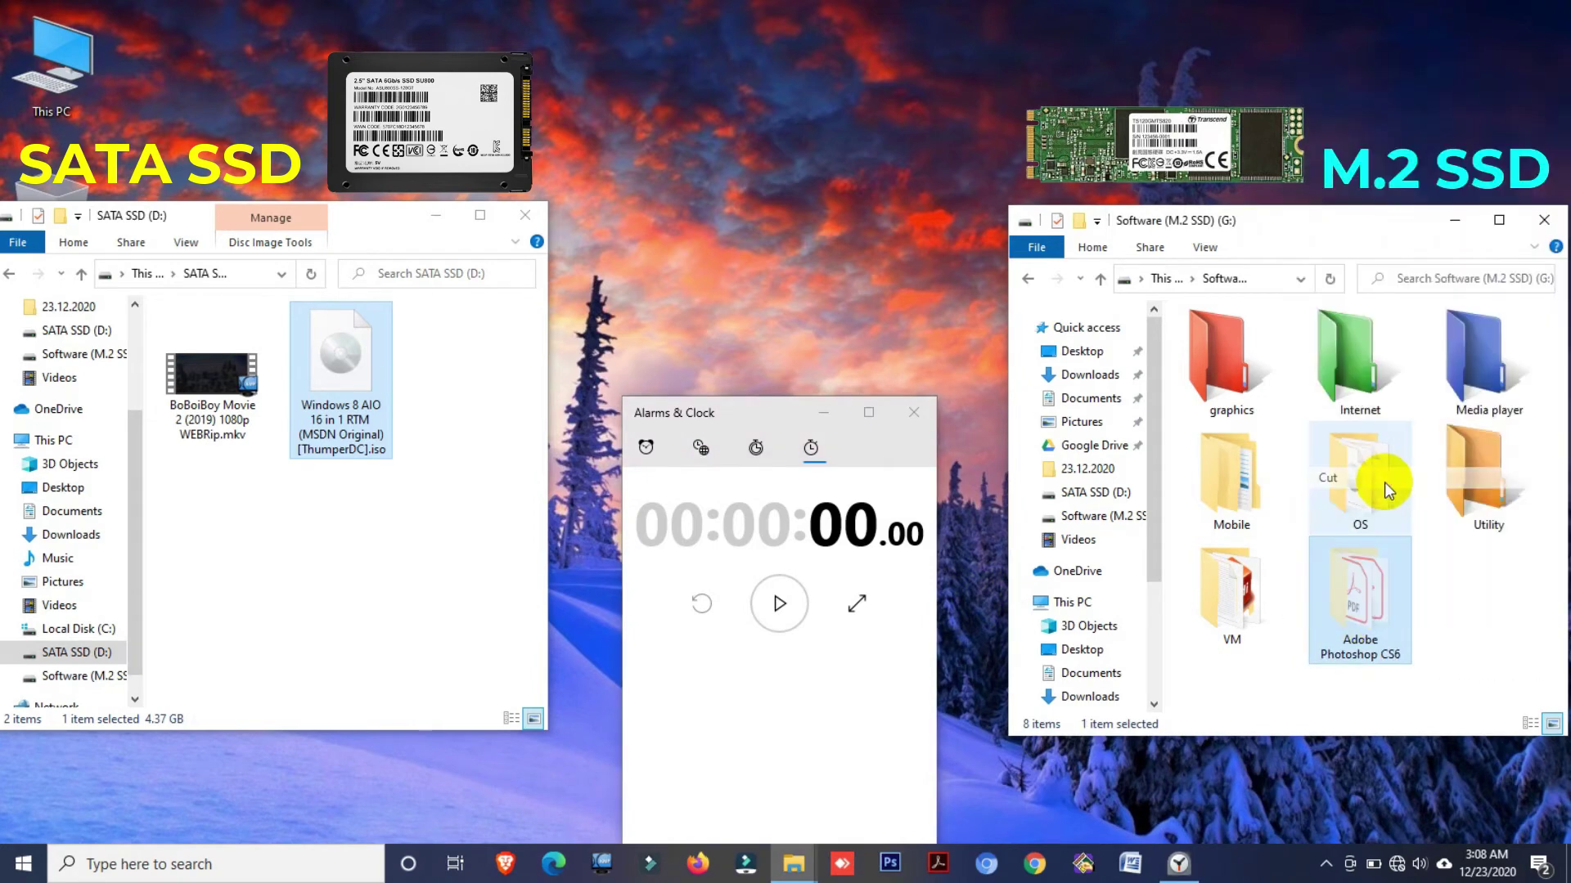
Paste the folder into D:, timing the move at 33.07 seconds
{"action": "left_click", "coordinate": [430, 491]}
{"action": "right_click", "coordinate": [428, 481]}
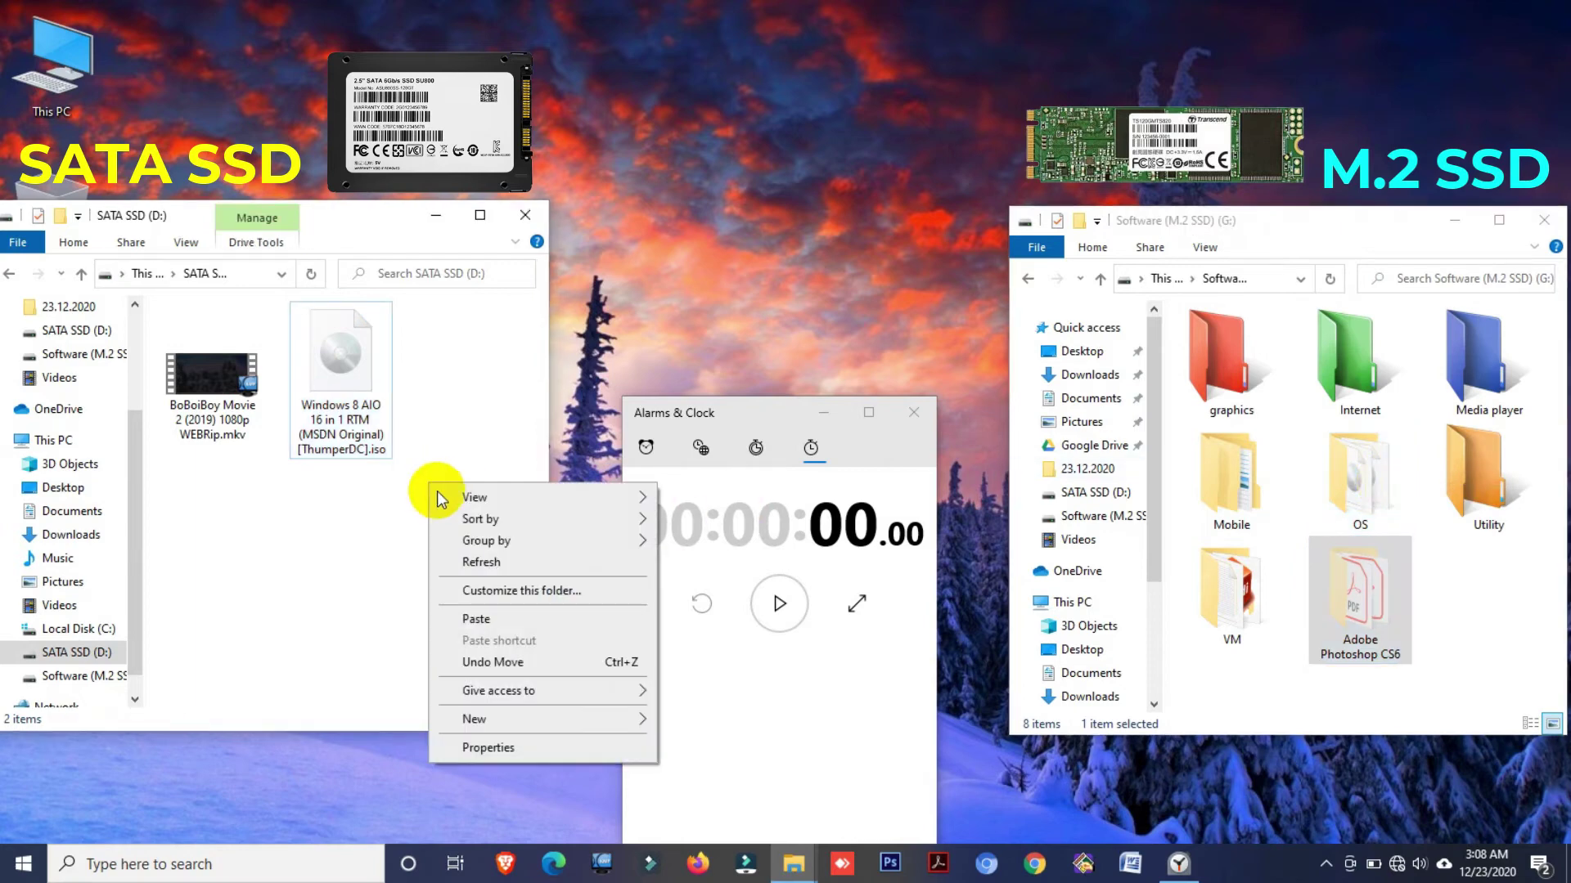
{"action": "left_click", "coordinate": [627, 621]}
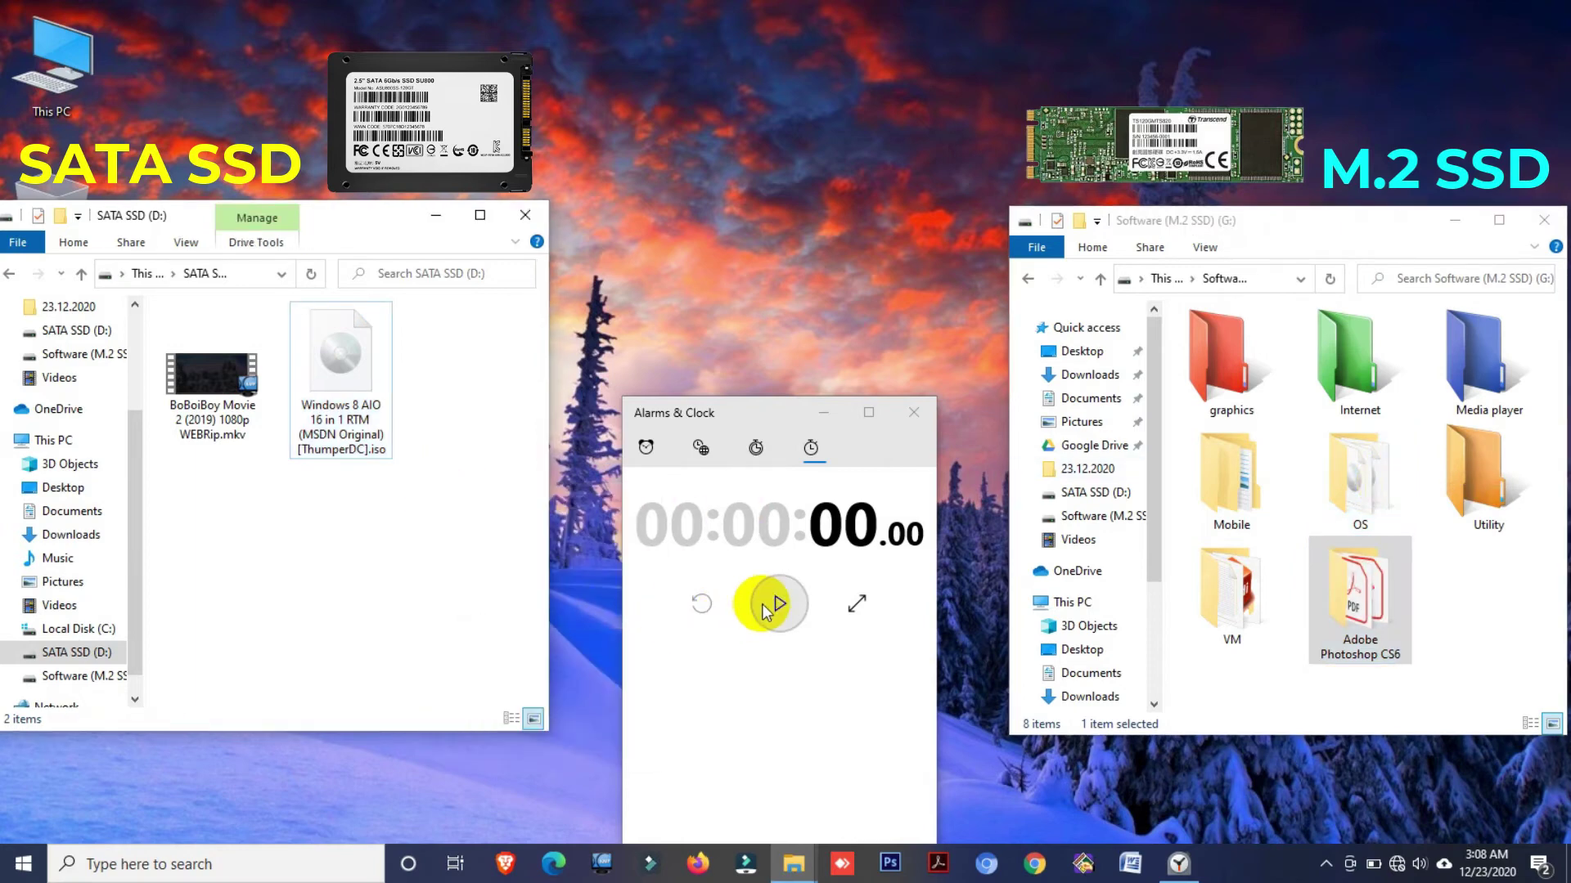
{"action": "left_click", "coordinate": [769, 607]}
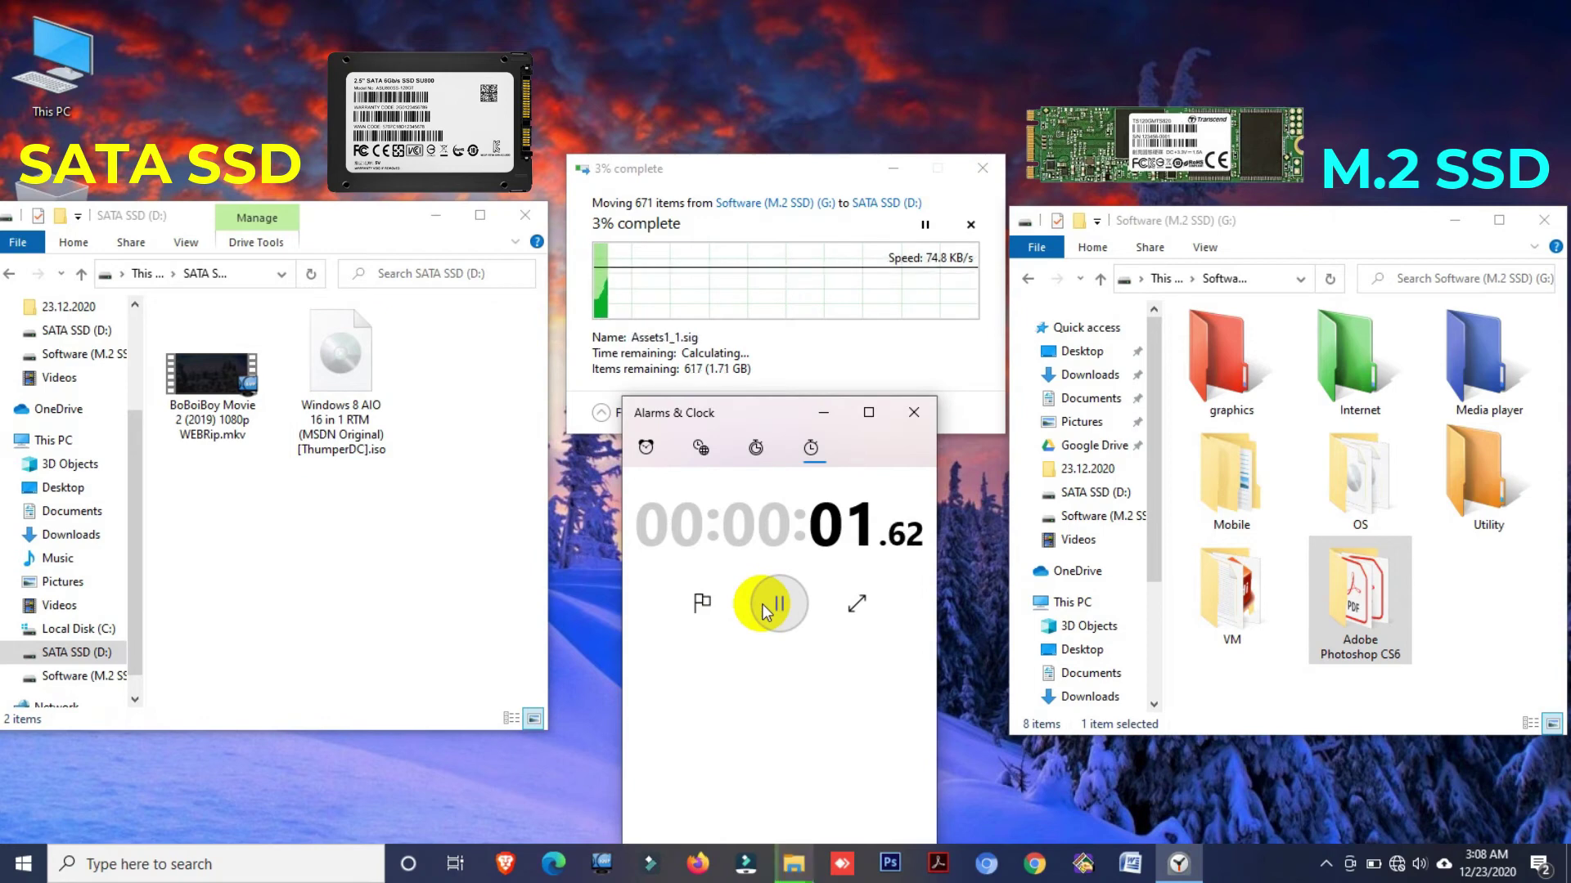
{"action": "left_click", "coordinate": [857, 318]}
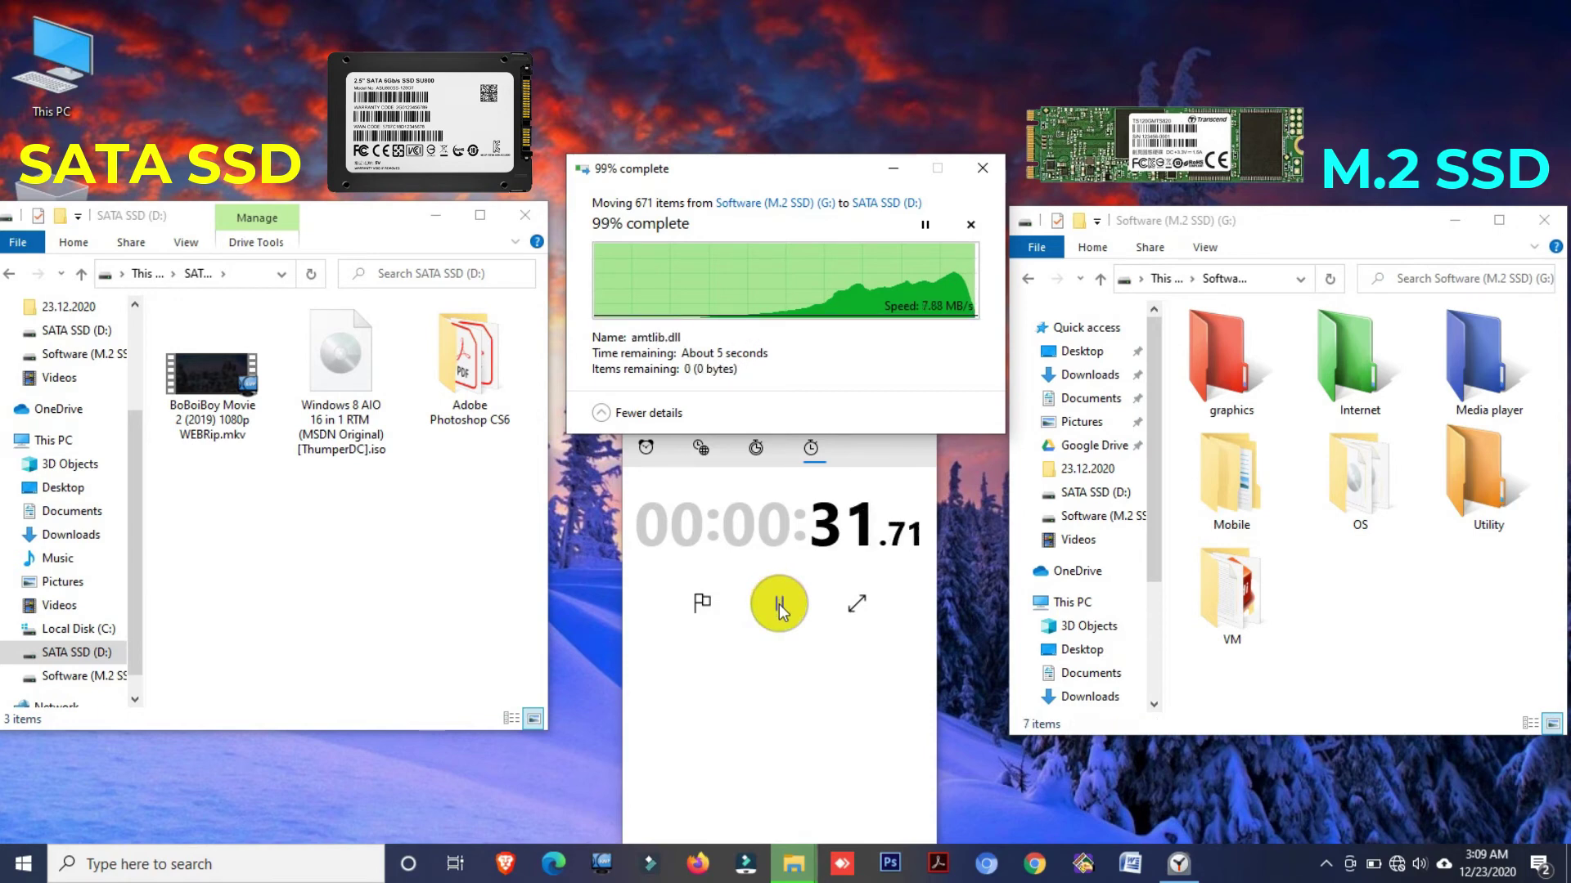
{"action": "left_click", "coordinate": [778, 605]}
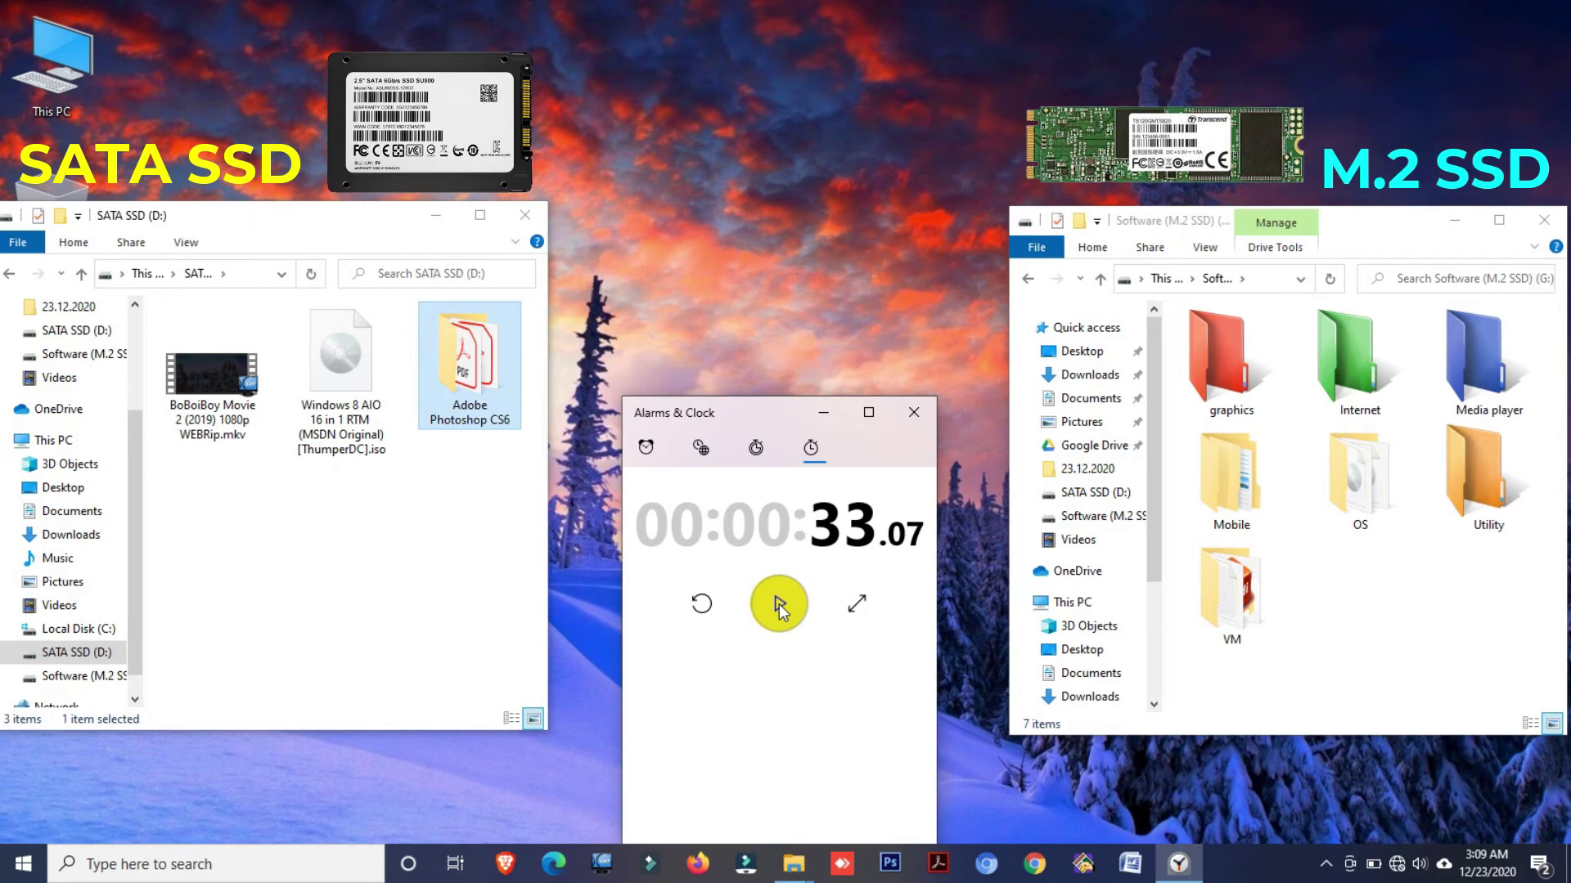